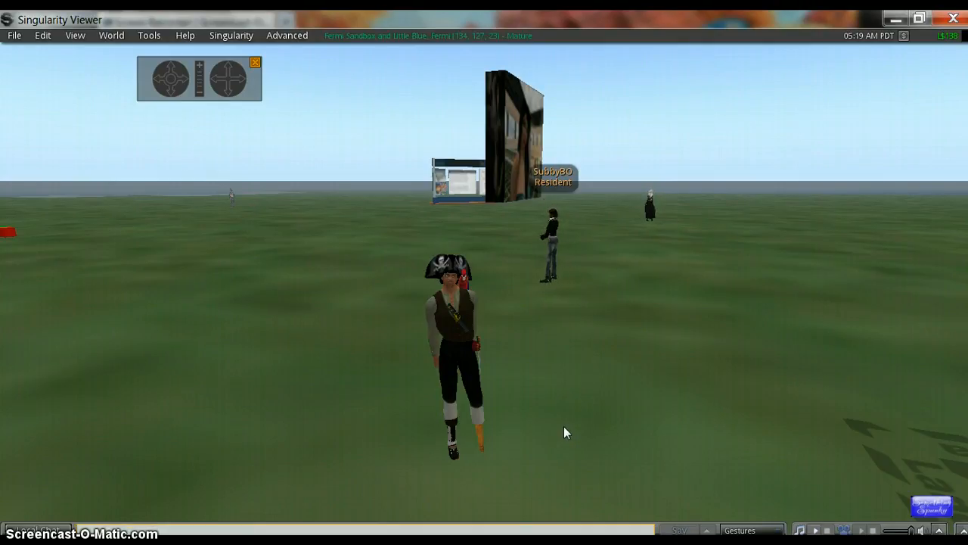
Create a box primitive on the grass beside the pirate avatar.
{"action": "right_click", "coordinate": [563, 432]}
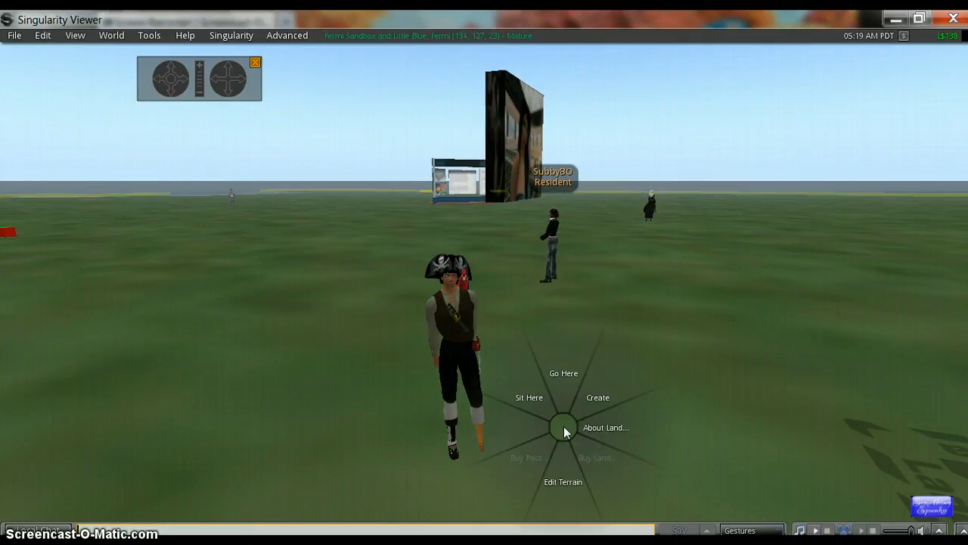
{"action": "left_click", "coordinate": [584, 401]}
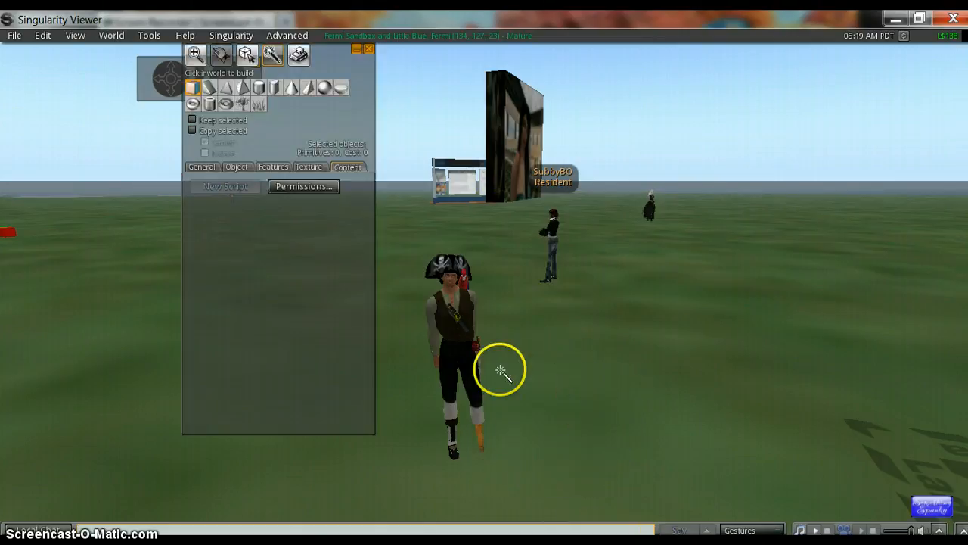
{"action": "left_click", "coordinate": [192, 89]}
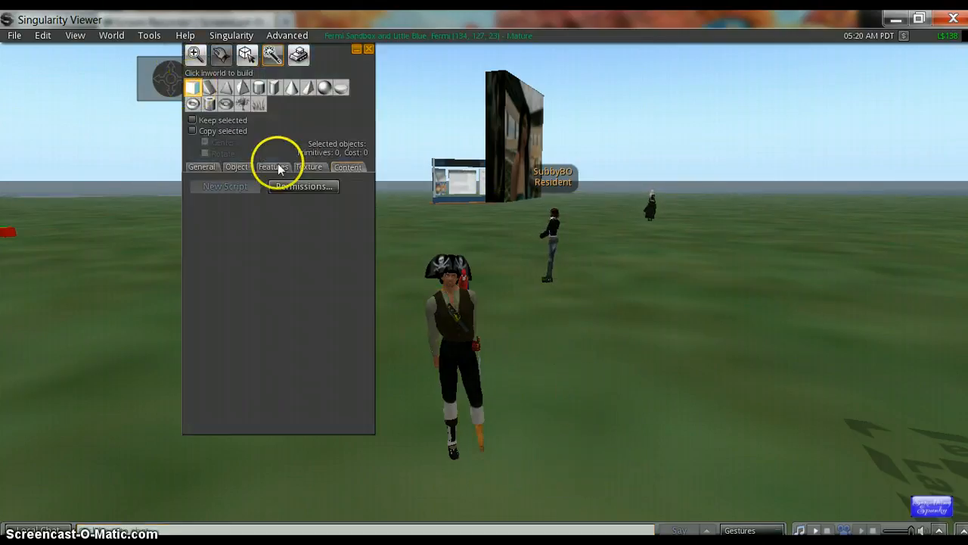
{"action": "left_click", "coordinate": [576, 408]}
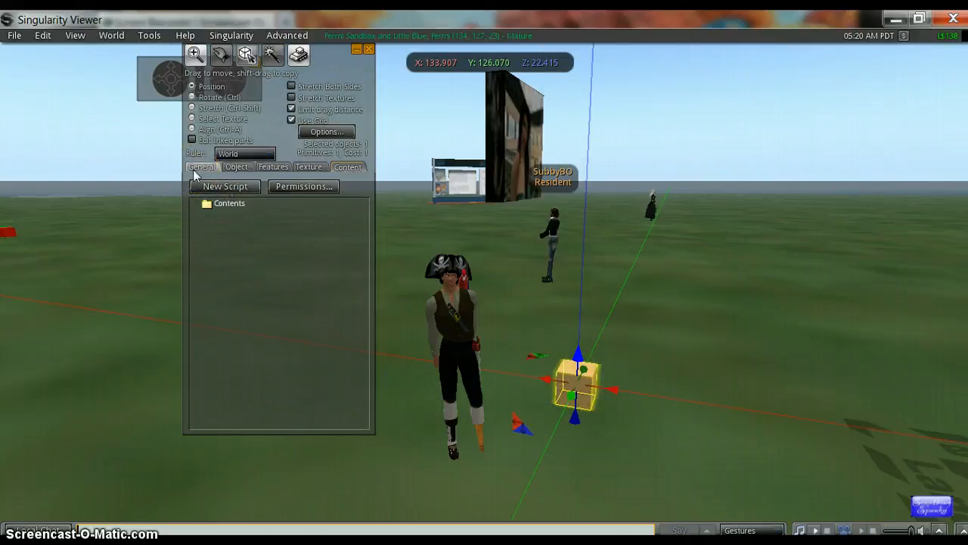
Review the box's general properties, then study the PRIM MENU 1 to 3 reference images in Windows Photo Viewer.
{"action": "left_click", "coordinate": [193, 170]}
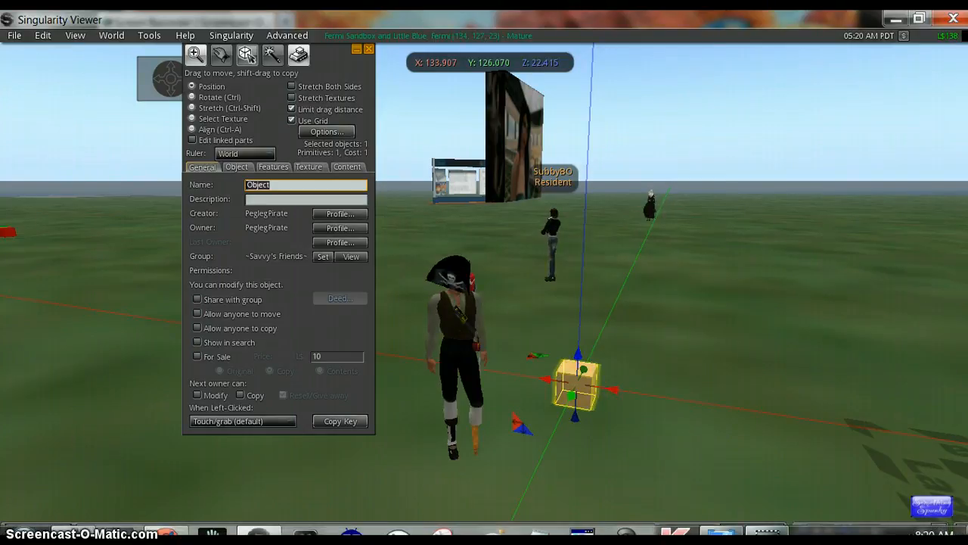
{"action": "mouse_move", "coordinate": [722, 533]}
{"action": "left_click", "coordinate": [720, 454]}
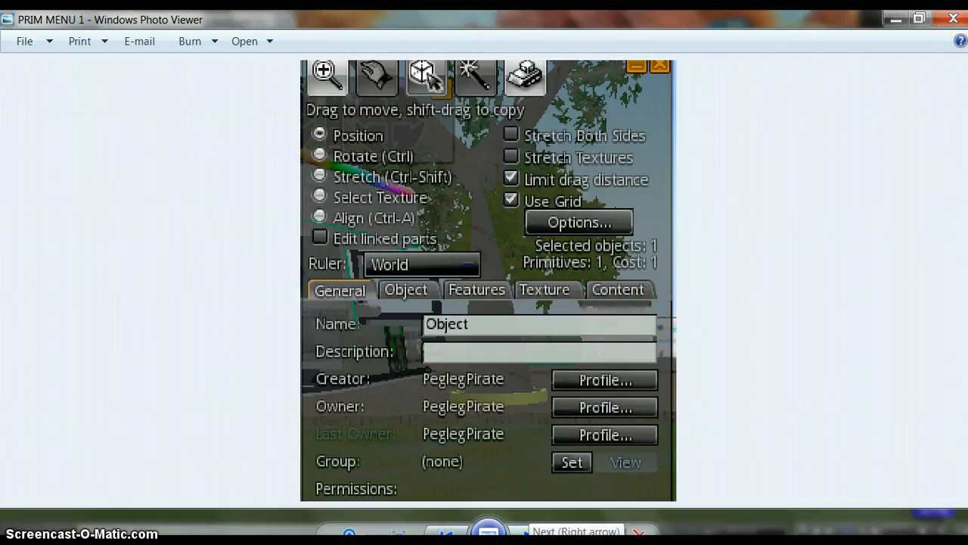
{"action": "left_click", "coordinate": [530, 532]}
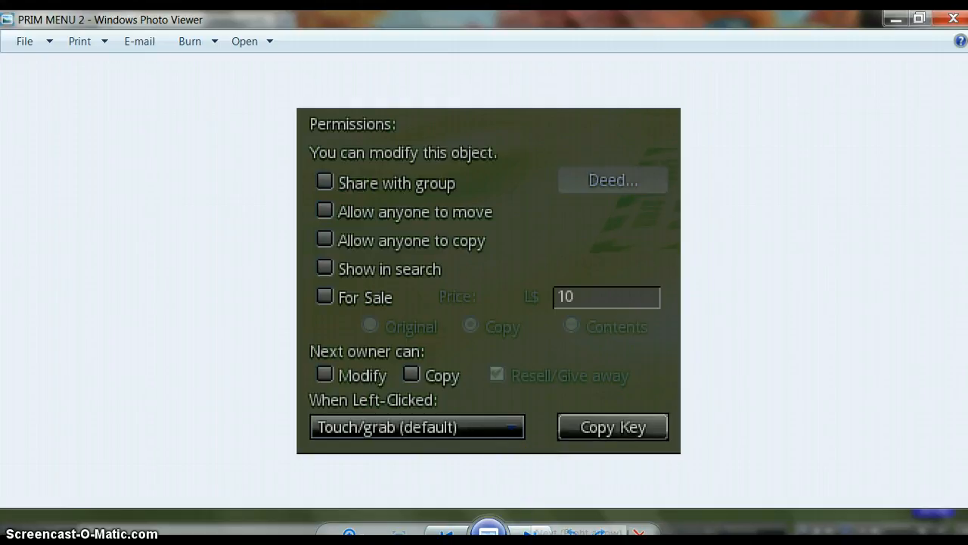
{"action": "left_click", "coordinate": [531, 533]}
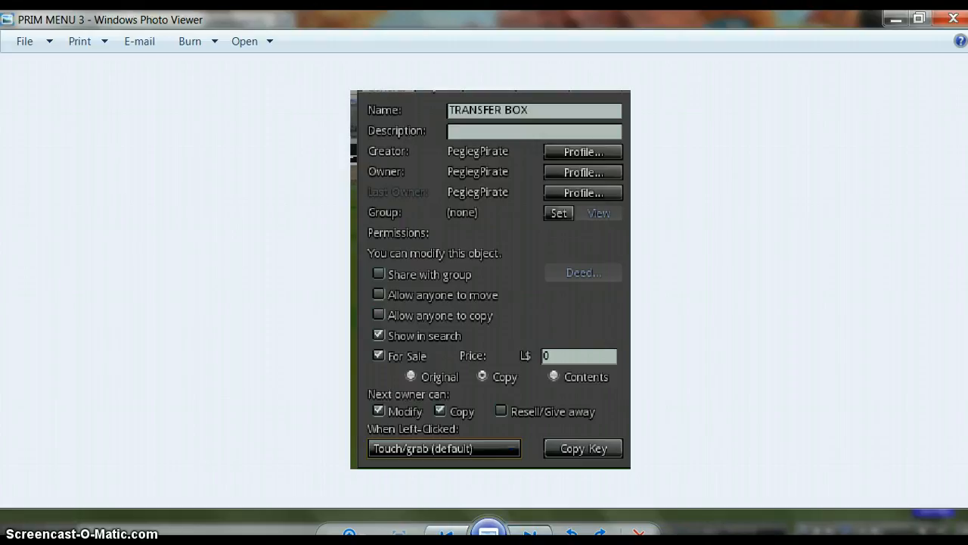
Browse past the texture and content reference images and examine the object parameters in the OBJECT MENU image.
{"action": "key", "text": "Right"}
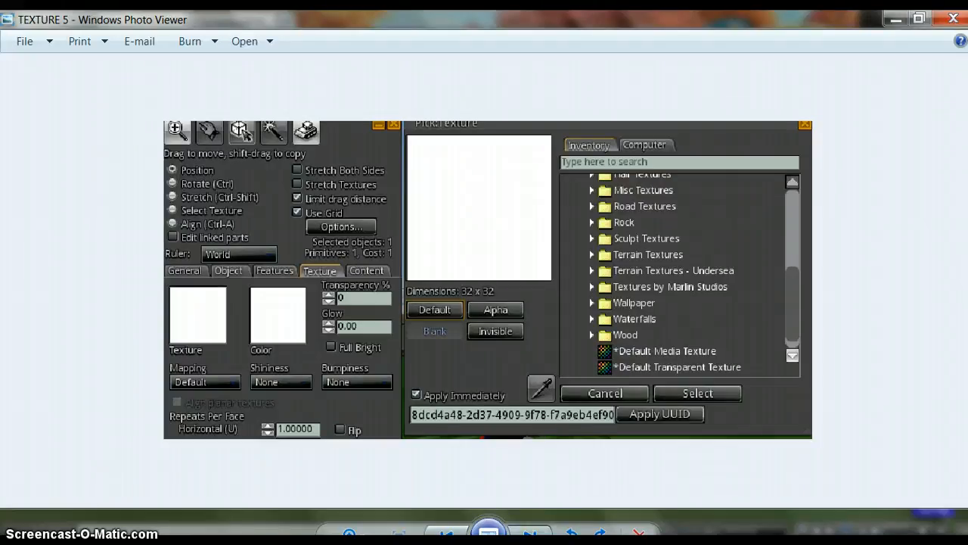
{"action": "key", "text": "Right"}
{"action": "key", "text": "Right"}
{"action": "key", "text": "Right"}
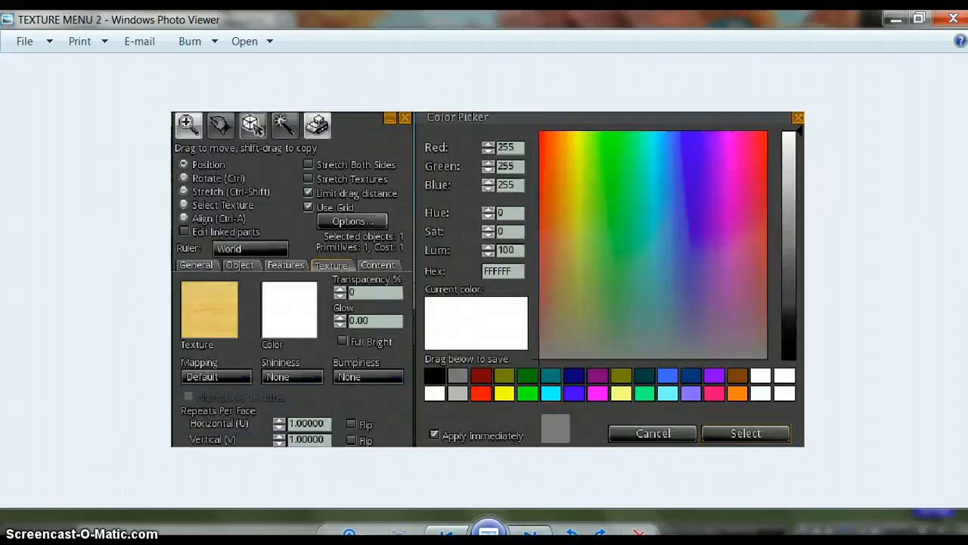
{"action": "key", "text": "Right"}
{"action": "key", "text": "Right"}
{"action": "key", "text": "Right"}
{"action": "key", "text": "Right"}
{"action": "key", "text": "Right"}
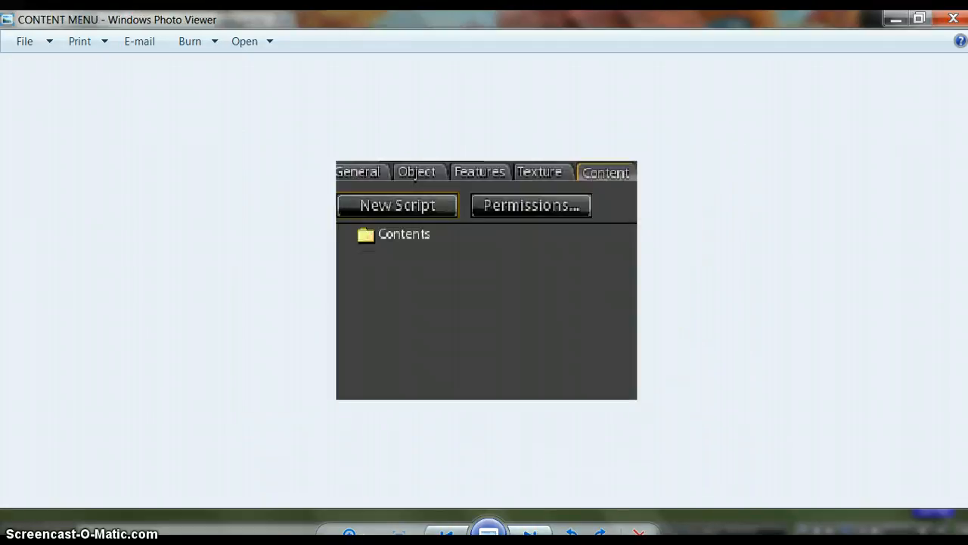
{"action": "key", "text": "Right"}
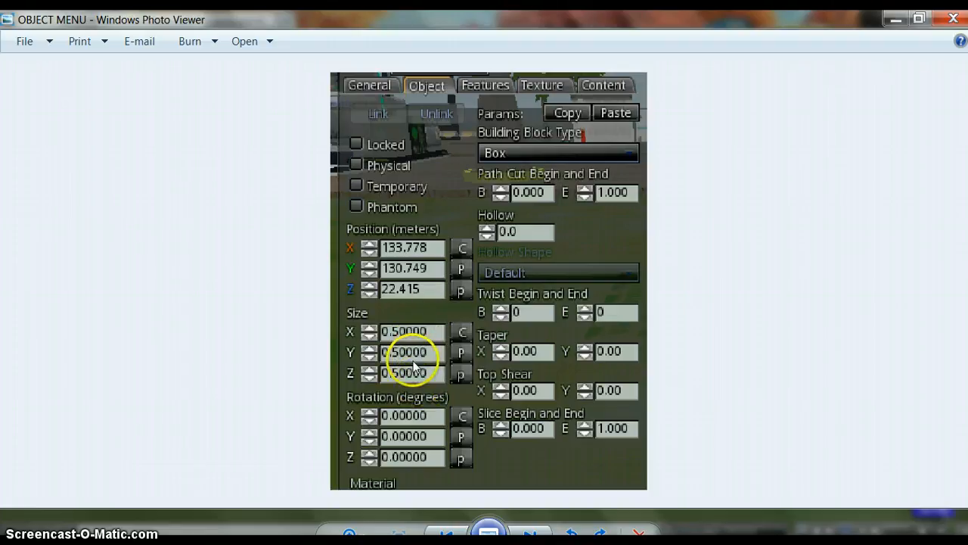
Return to Singularity Viewer and set the new box's Z size to 0.01 in its object parameters.
{"action": "left_click", "coordinate": [898, 23]}
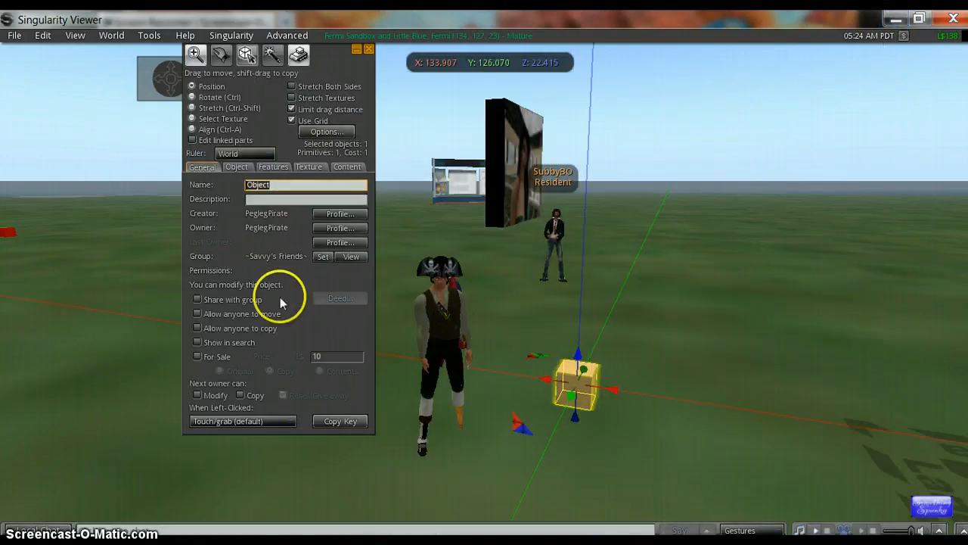
{"action": "left_click", "coordinate": [239, 168]}
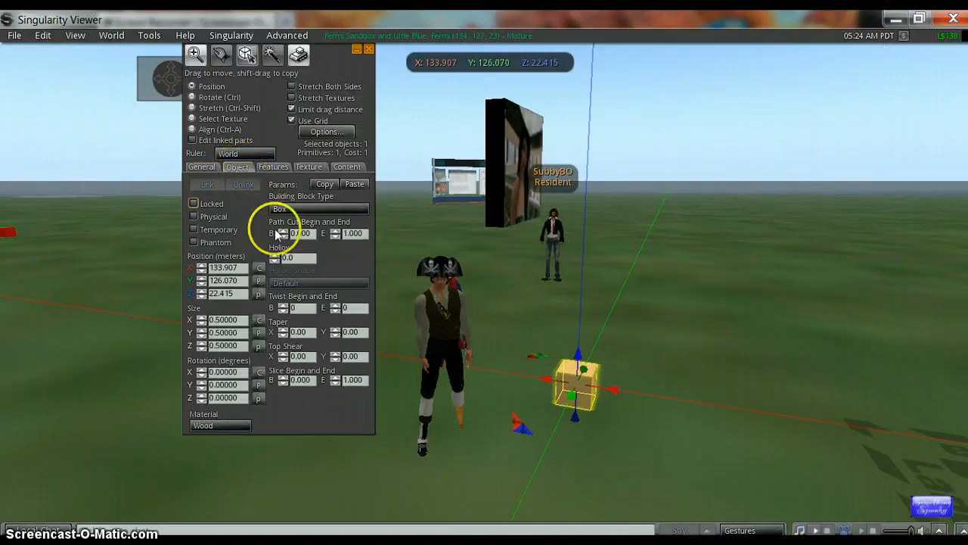
{"action": "left_click", "coordinate": [240, 345]}
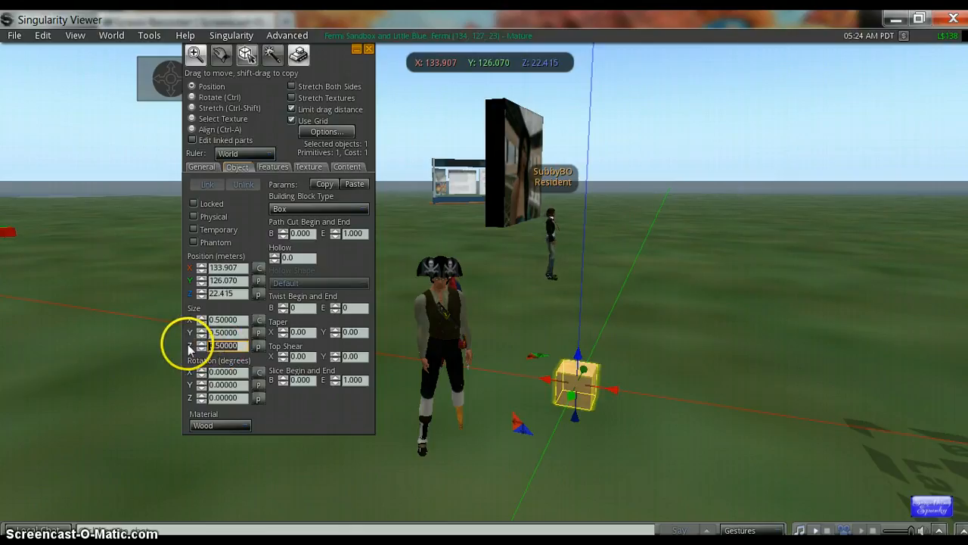
{"action": "key", "text": "BackSpace"}
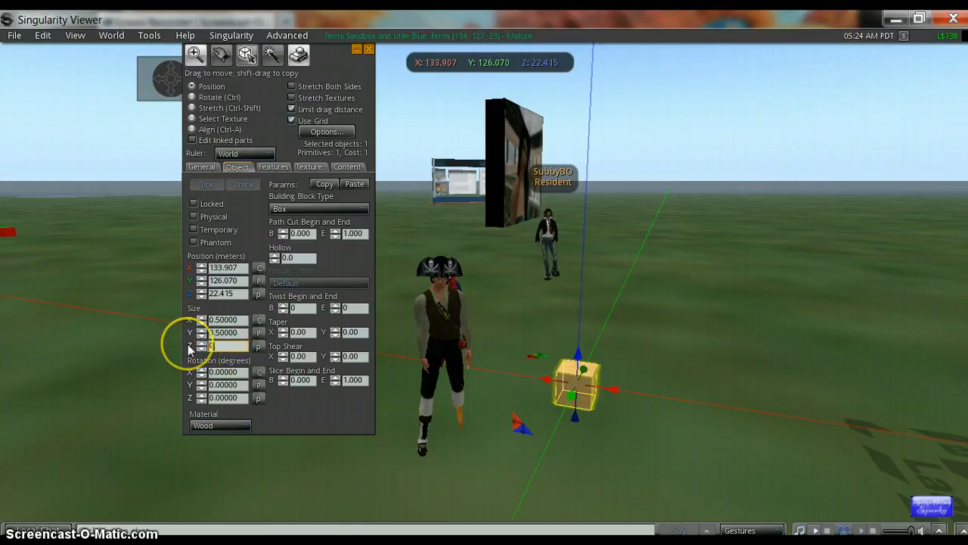
{"action": "type", "text": "0.01"}
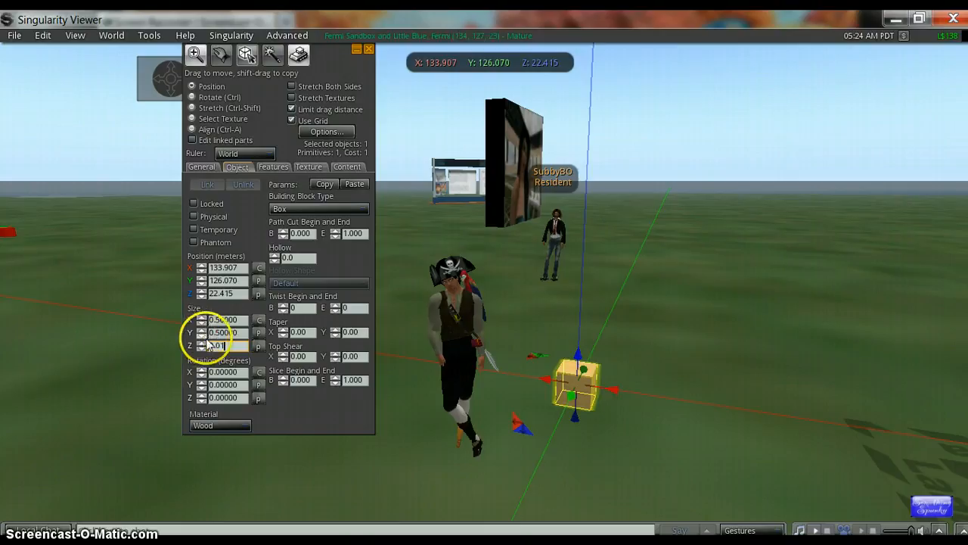
{"action": "left_click", "coordinate": [230, 333]}
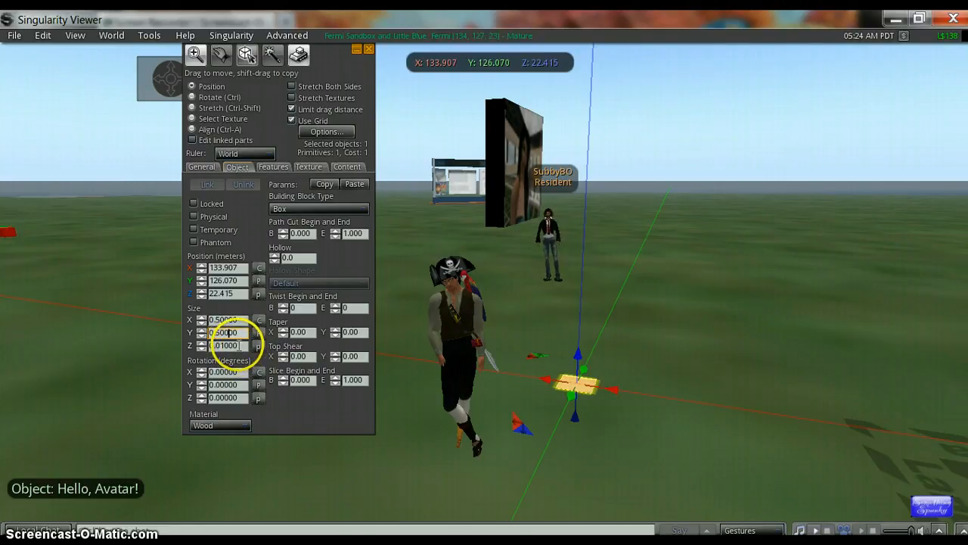
Set the box's Z size to 1.0 and raise the box to a Z position of about 23.04 m.
{"action": "left_click", "coordinate": [238, 345]}
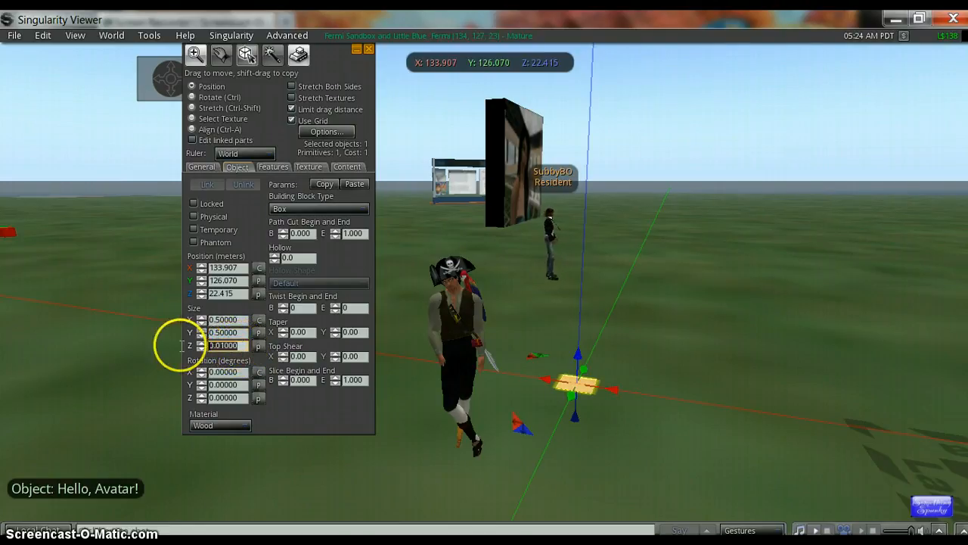
{"action": "key", "text": "BackSpace"}
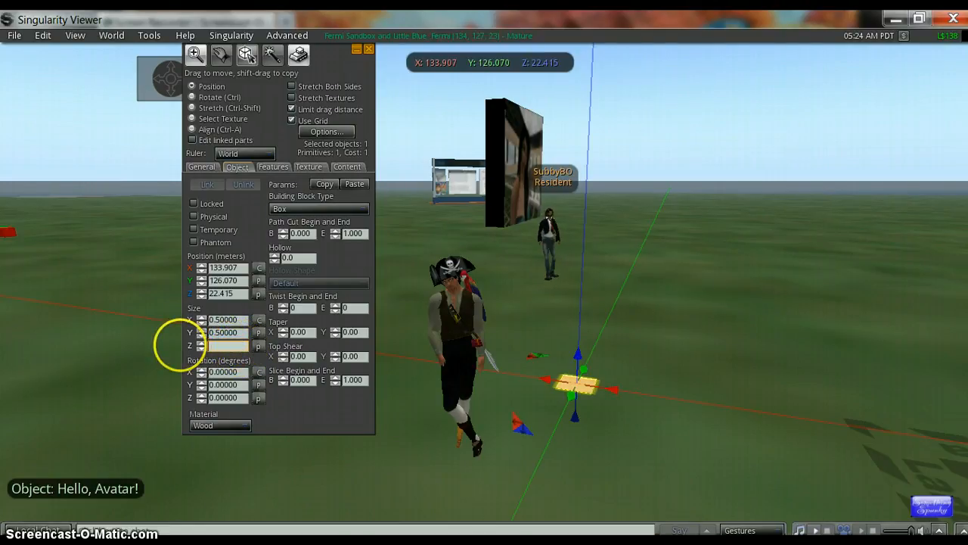
{"action": "type", "text": "1.0"}
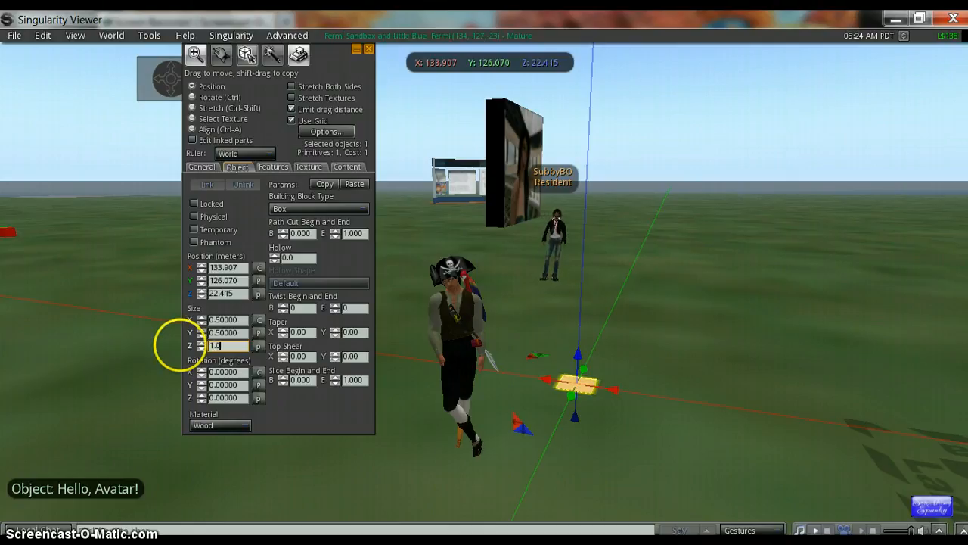
{"action": "left_click", "coordinate": [220, 333]}
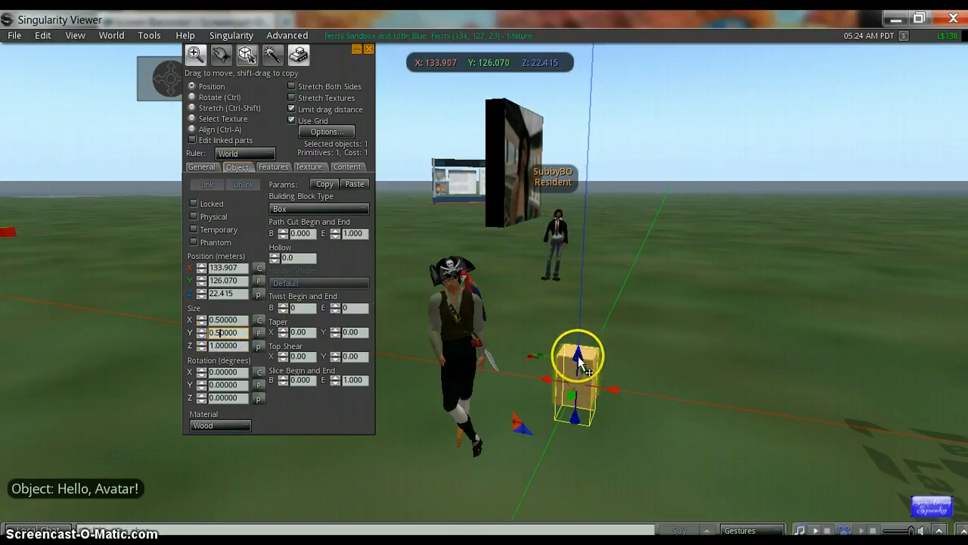
{"action": "left_click_drag", "start_coordinate": [577, 351], "coordinate": [580, 318]}
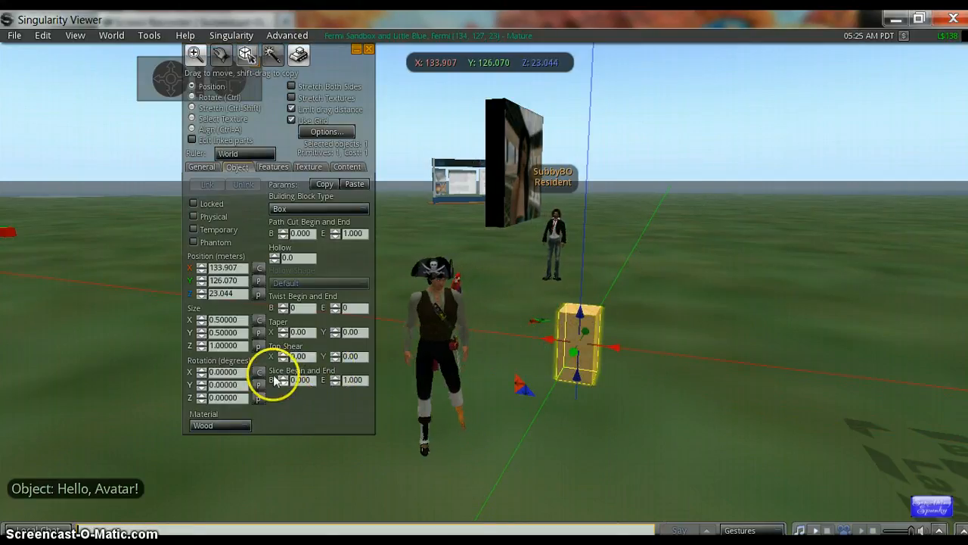
Set the box's Y size to 1.0.
{"action": "left_click", "coordinate": [236, 333]}
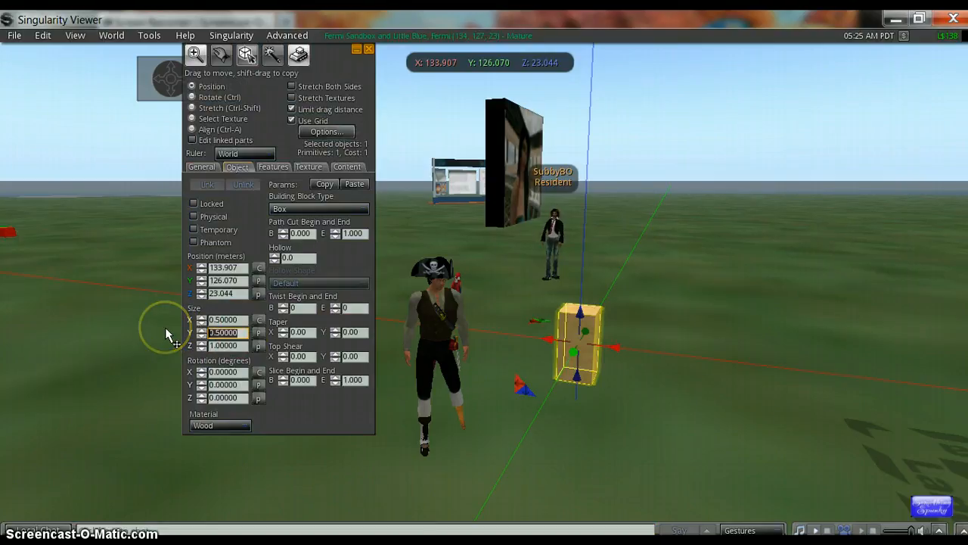
{"action": "key", "text": "BackSpace"}
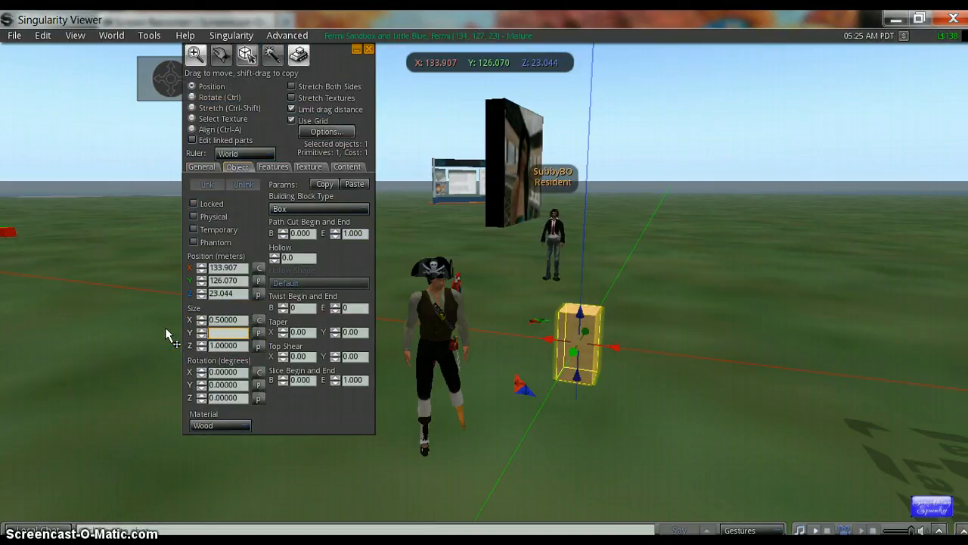
{"action": "type", "text": "1.0"}
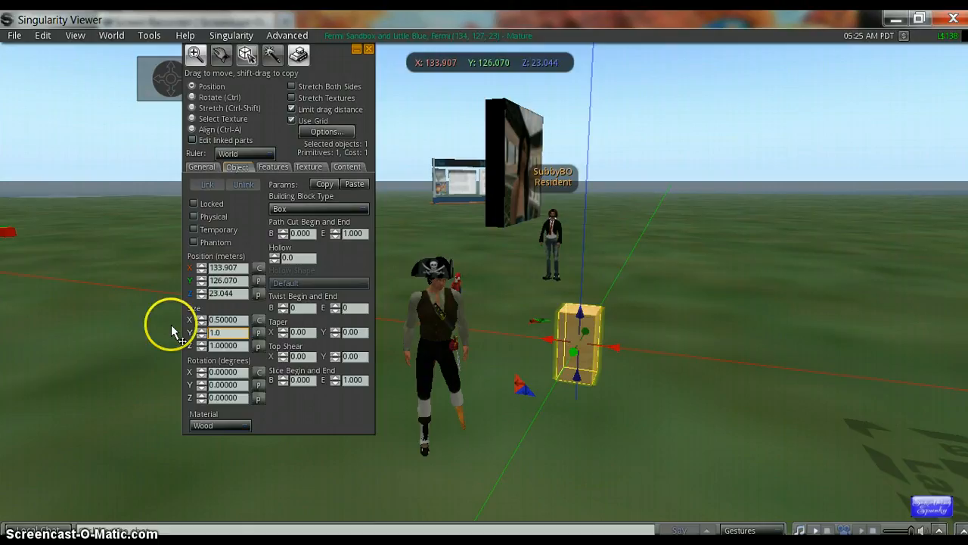
{"action": "left_click", "coordinate": [235, 321]}
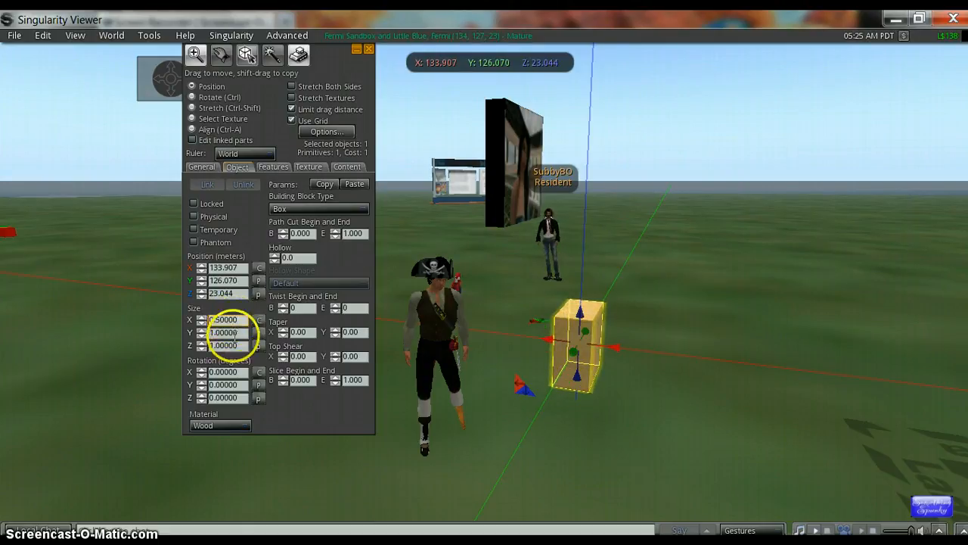
Set the box's Y size to 3.0 to lengthen it along the green axis.
{"action": "left_click", "coordinate": [212, 333]}
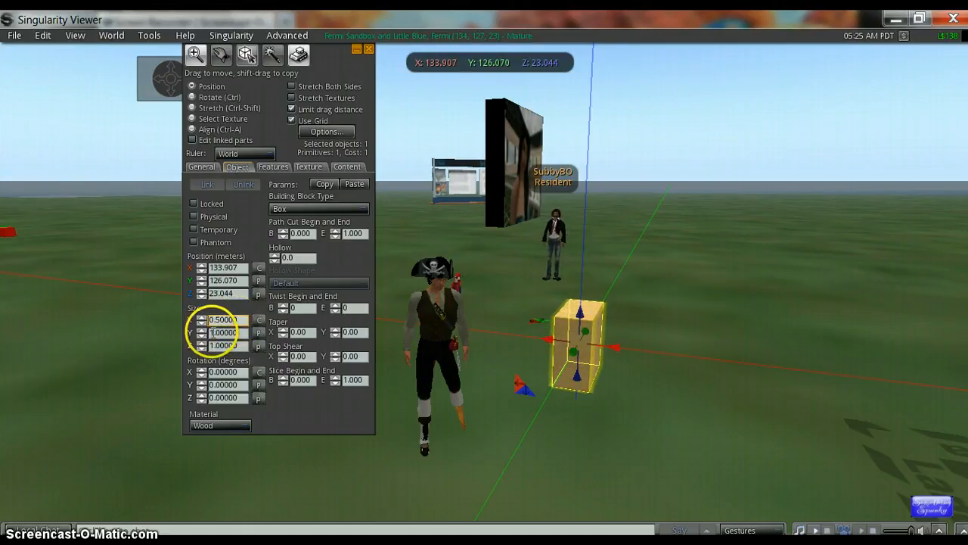
{"action": "key", "text": "BackSpace"}
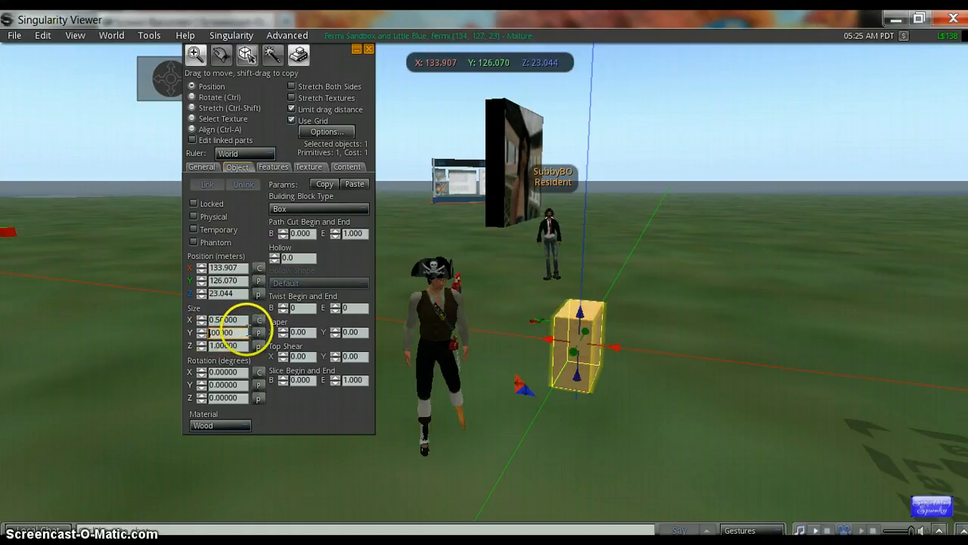
{"action": "type", "text": "3"}
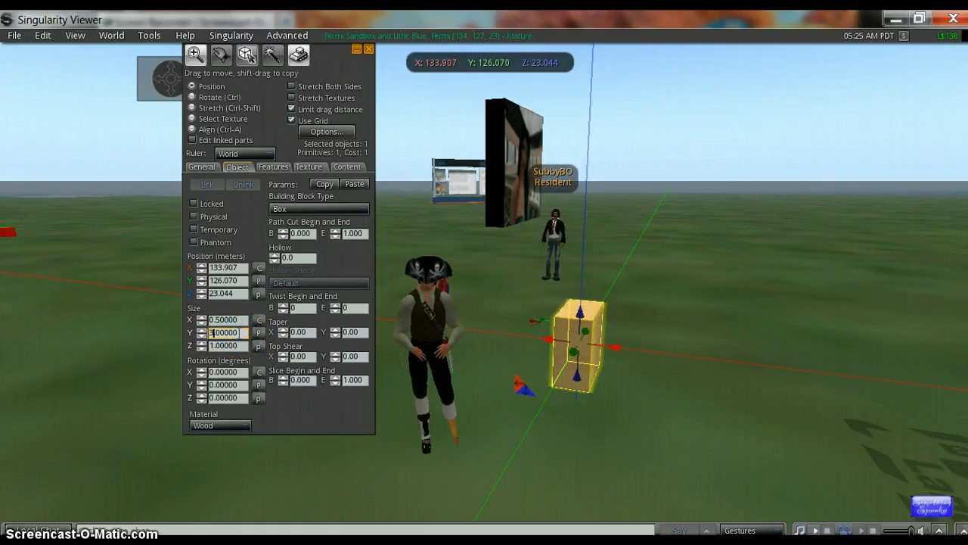
{"action": "left_click", "coordinate": [233, 345]}
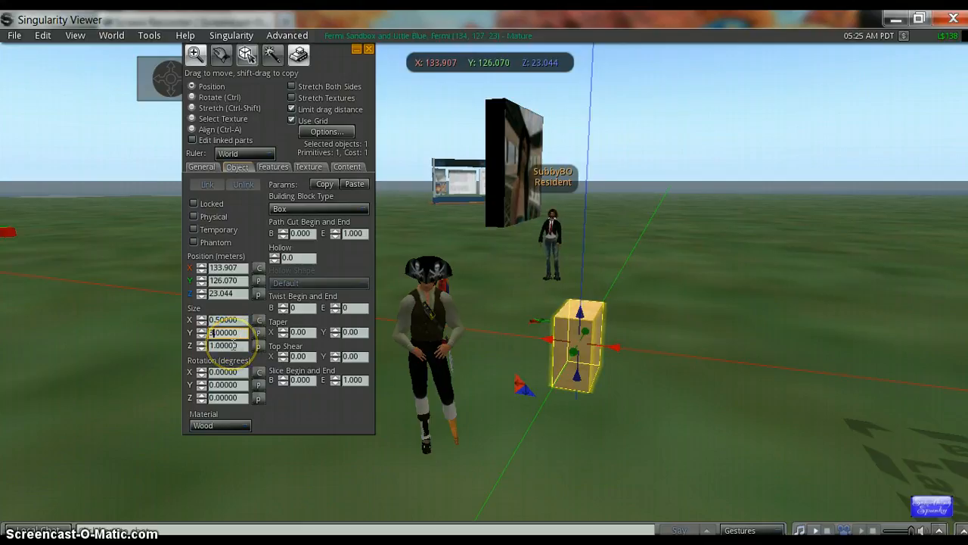
{"action": "left_click", "coordinate": [231, 344]}
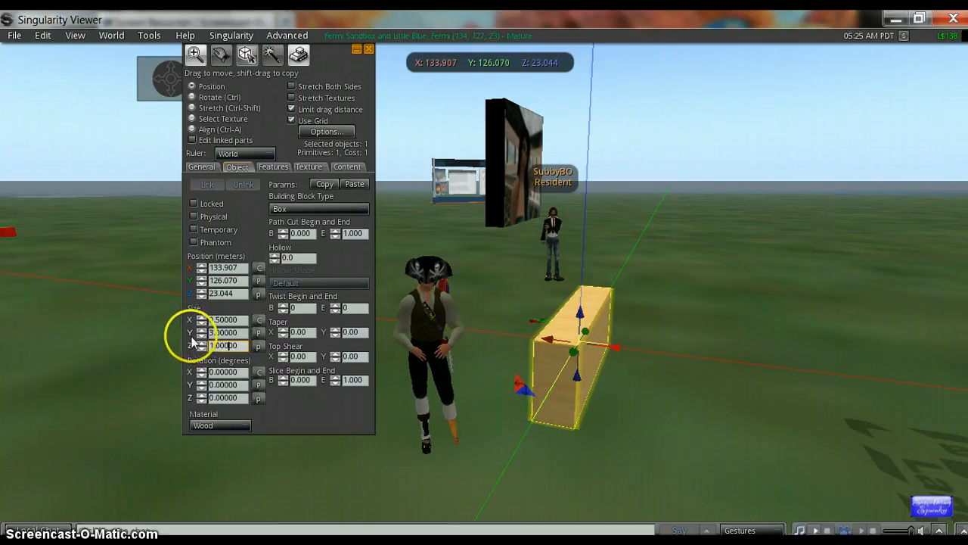
Set the box's X size to 3 to widen it along the red axis.
{"action": "left_click", "coordinate": [241, 319]}
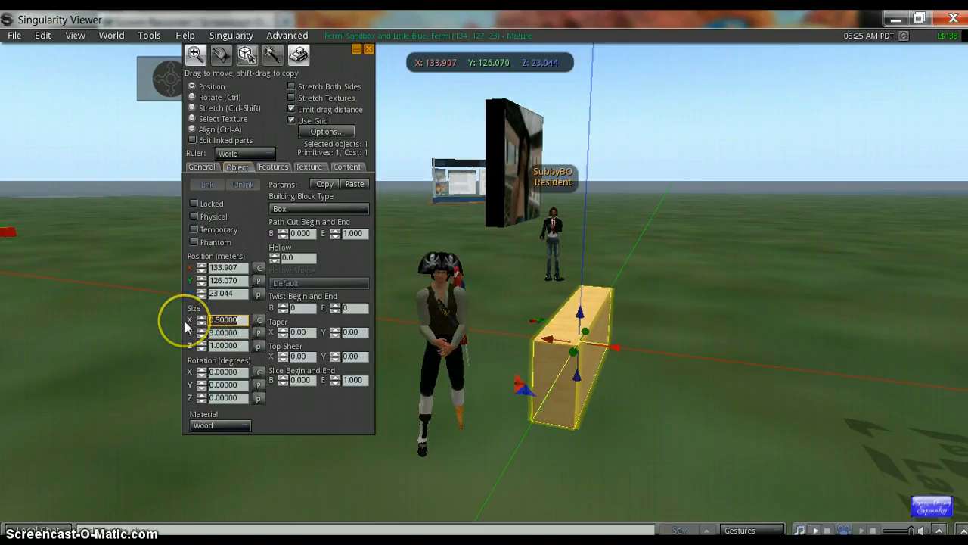
{"action": "key", "text": "BackSpace"}
{"action": "key", "text": "BackSpace"}
{"action": "key", "text": "BackSpace"}
{"action": "key", "text": "BackSpace"}
{"action": "key", "text": "BackSpace"}
{"action": "key", "text": "BackSpace"}
{"action": "key", "text": "BackSpace"}
{"action": "type", "text": "3"}
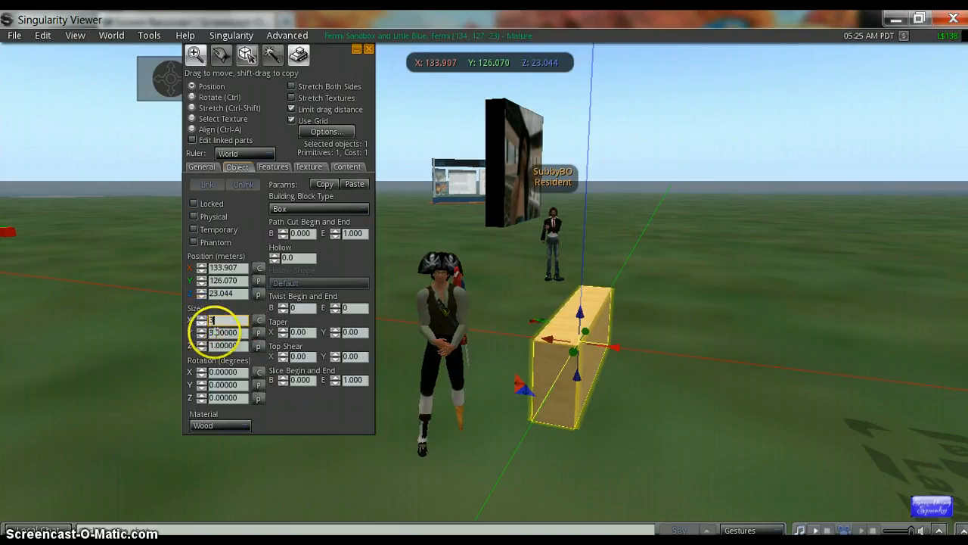
{"action": "left_click", "coordinate": [217, 333]}
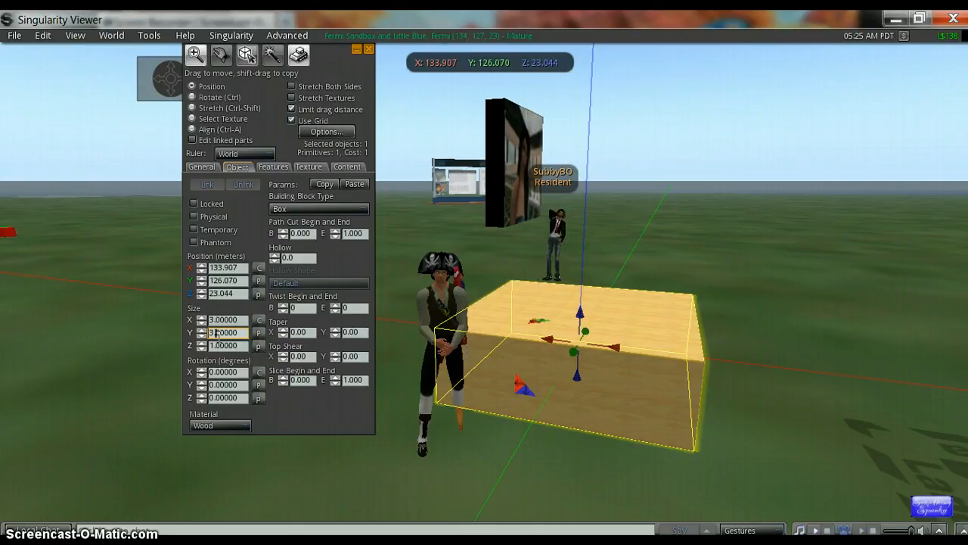
{"action": "left_click", "coordinate": [220, 346]}
{"action": "left_click", "coordinate": [222, 334]}
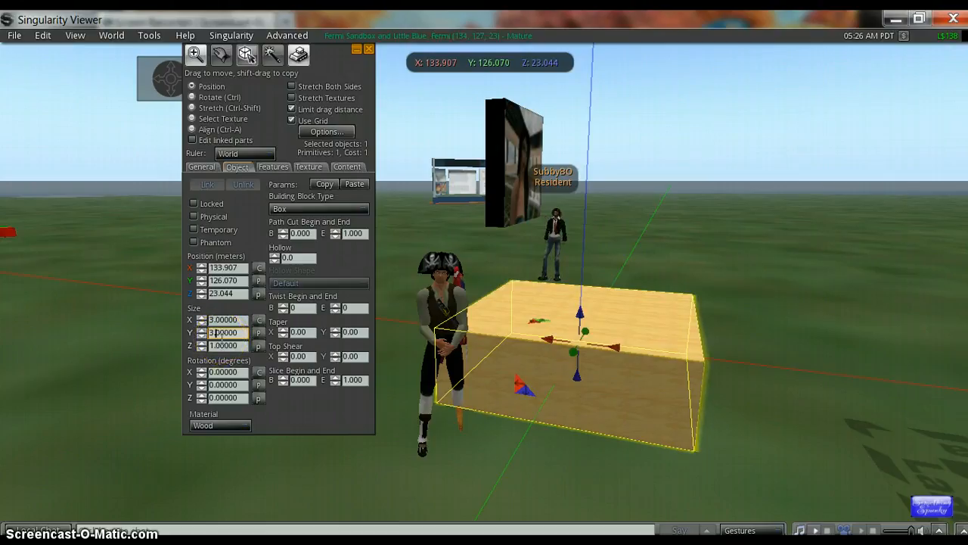
{"action": "left_click", "coordinate": [221, 323]}
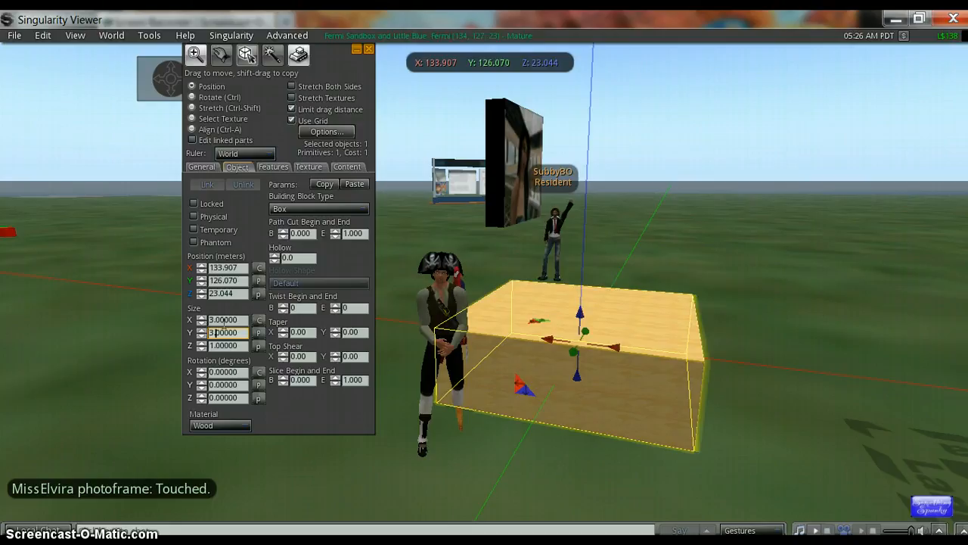
{"action": "left_click", "coordinate": [225, 321]}
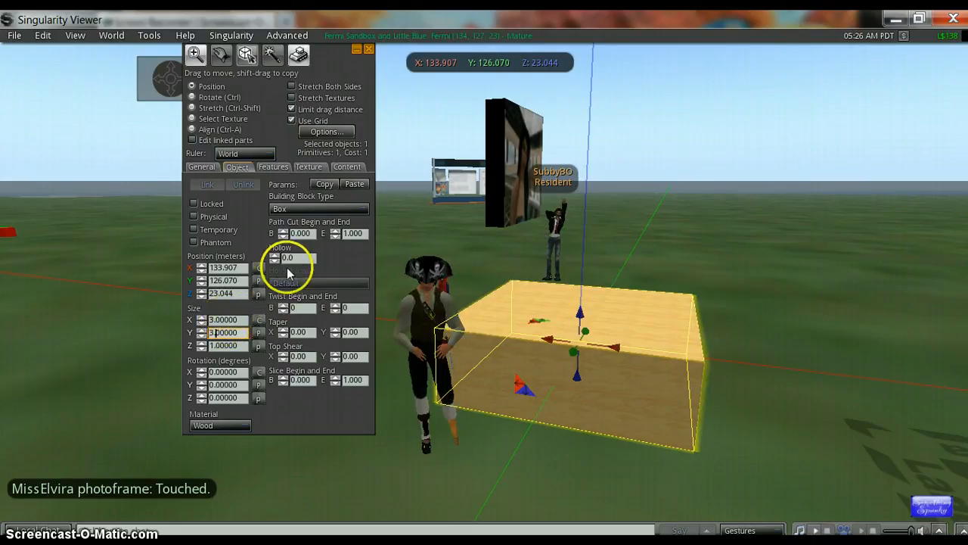
Change the box's building block type to Cylinder.
{"action": "left_click", "coordinate": [322, 209]}
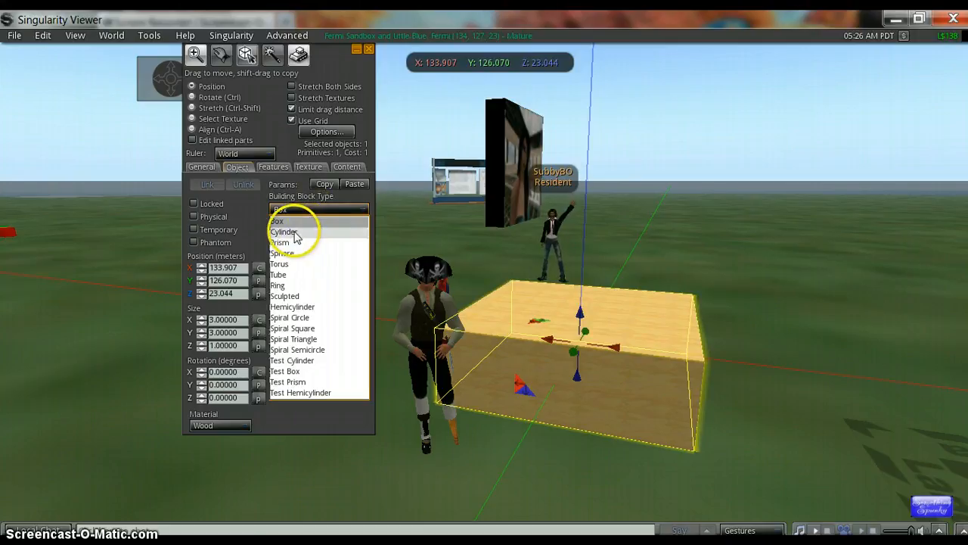
{"action": "left_click", "coordinate": [293, 231]}
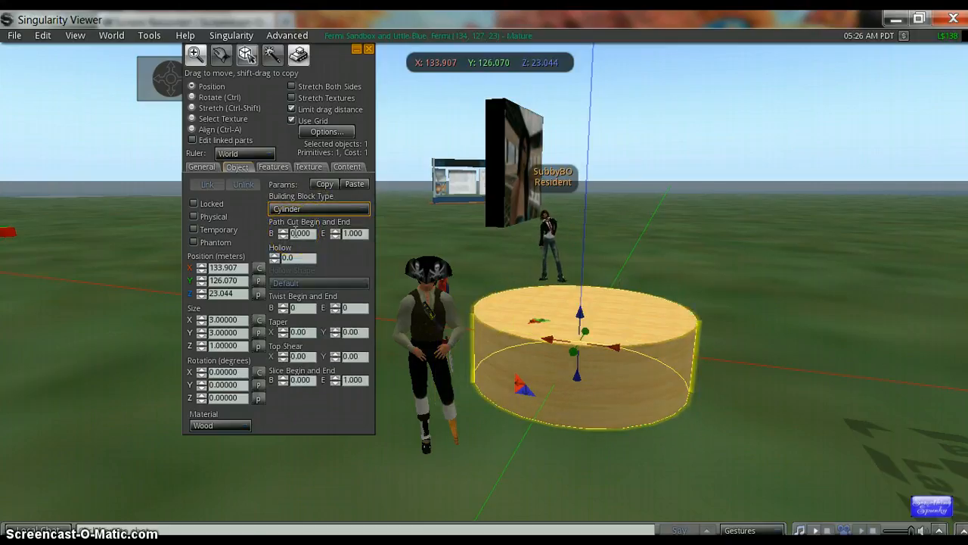
Try hollowing the cylinder up to 95 and return its hollow value to 0.
{"action": "left_click", "coordinate": [276, 258]}
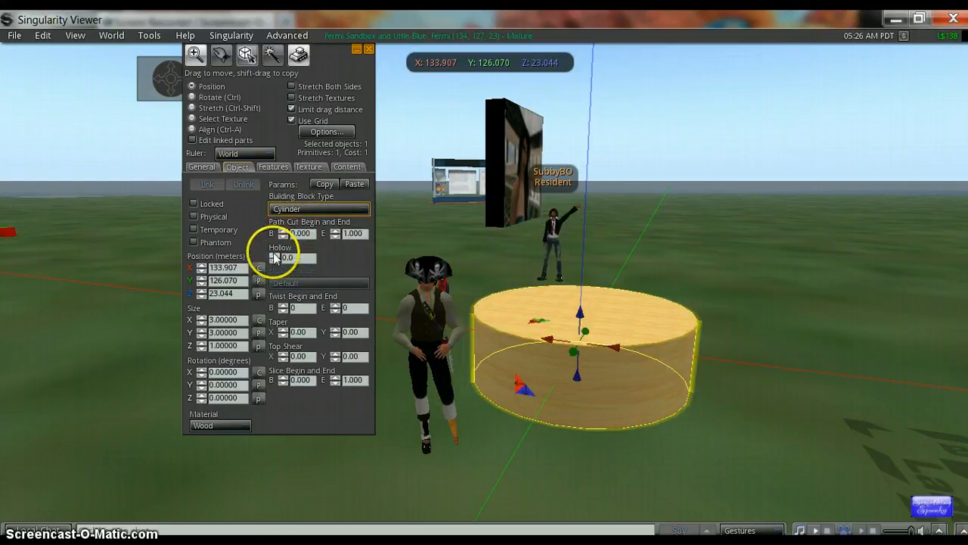
{"action": "left_click", "coordinate": [274, 256]}
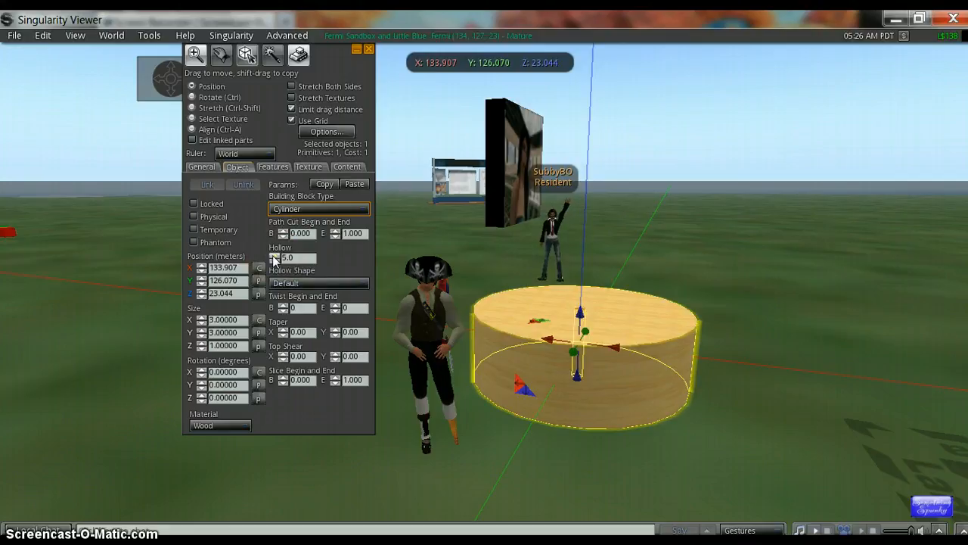
{"action": "left_click_drag", "start_coordinate": [274, 258], "coordinate": [274, 258]}
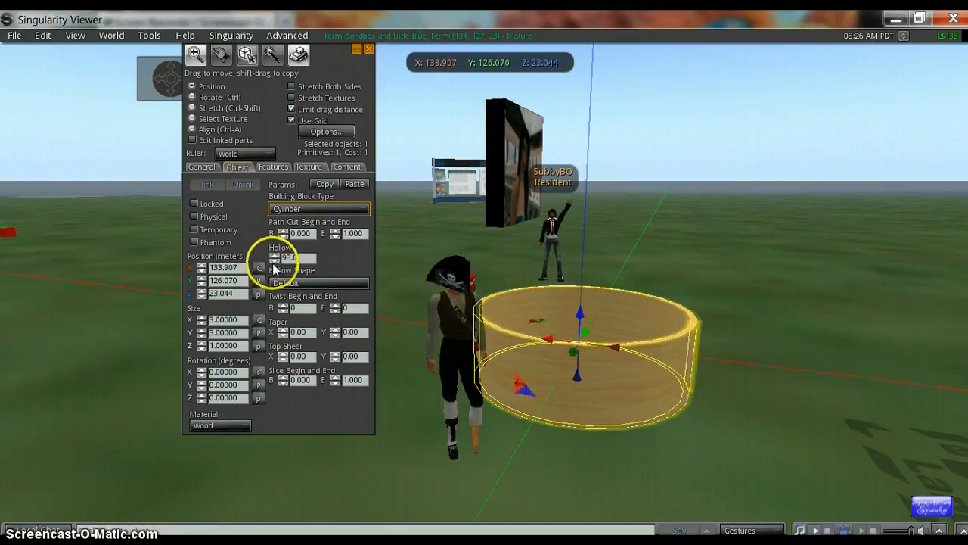
{"action": "left_click_drag", "start_coordinate": [273, 263], "coordinate": [275, 263]}
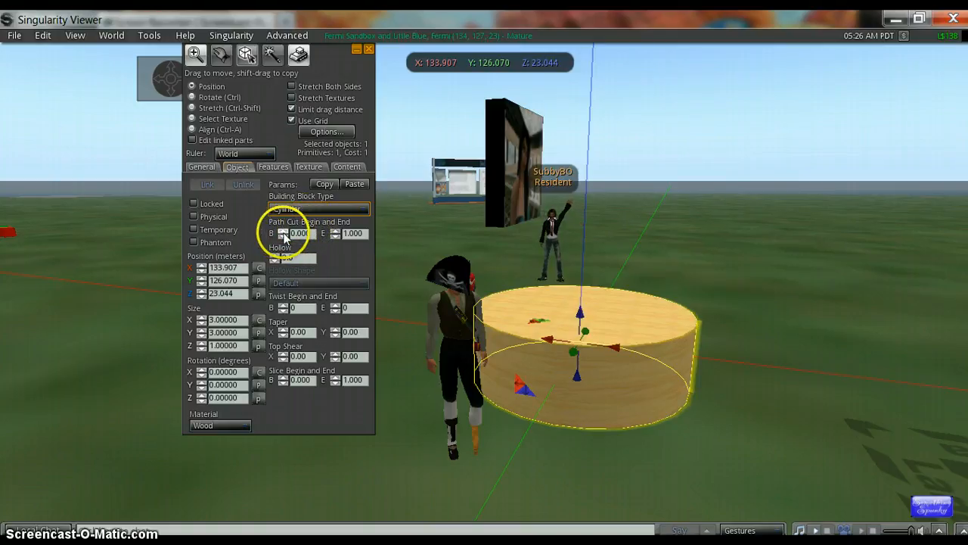
Raise the cylinder's path cut begin value to 0.250 to remove a quarter of it.
{"action": "left_click", "coordinate": [283, 233]}
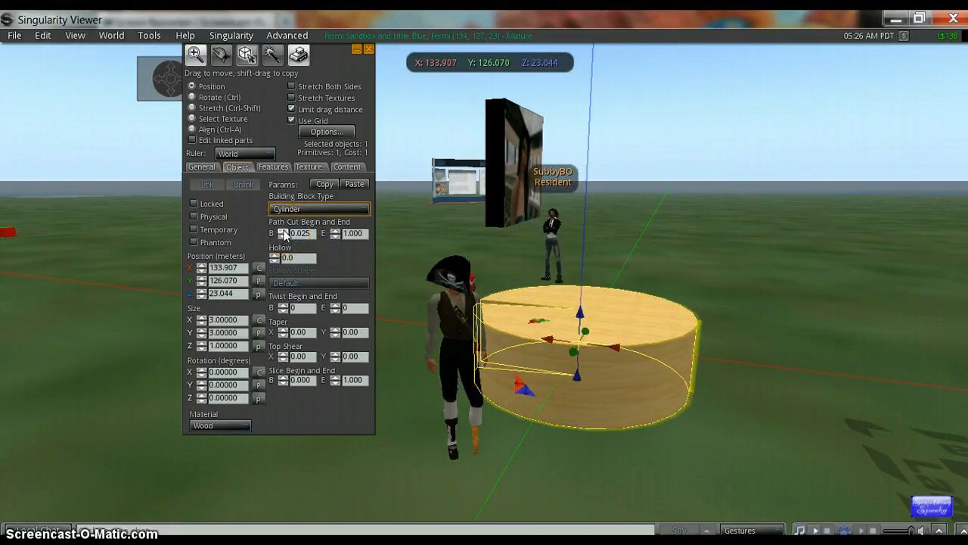
{"action": "left_click", "coordinate": [284, 233]}
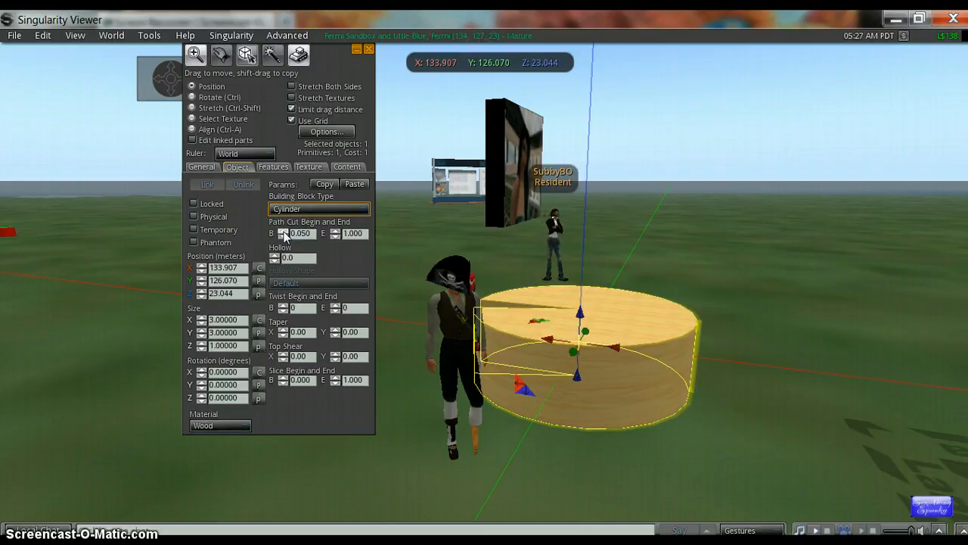
{"action": "left_click", "coordinate": [284, 232]}
{"action": "left_click", "coordinate": [284, 232]}
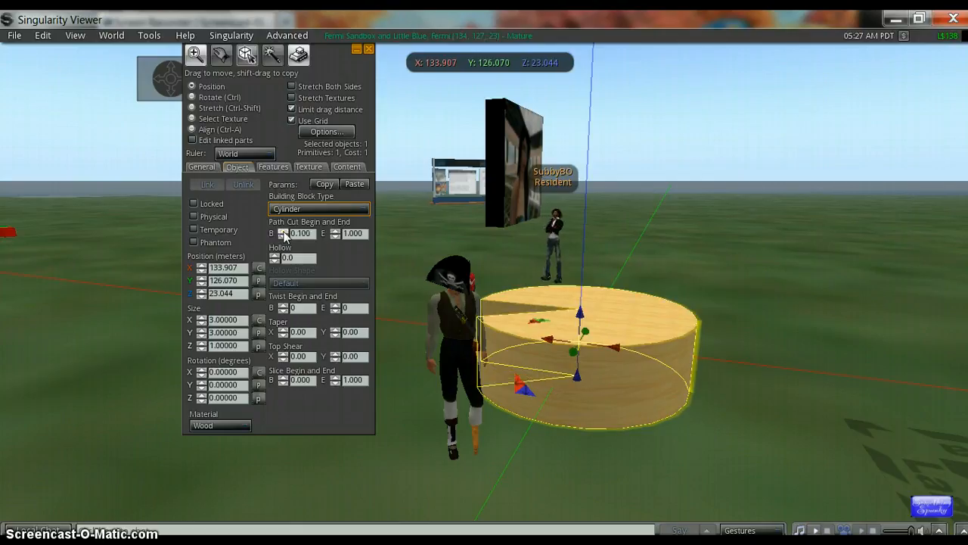
{"action": "left_click", "coordinate": [284, 232]}
{"action": "left_click", "coordinate": [284, 232]}
{"action": "left_click", "coordinate": [283, 233]}
{"action": "left_click", "coordinate": [284, 233]}
{"action": "left_click", "coordinate": [284, 233]}
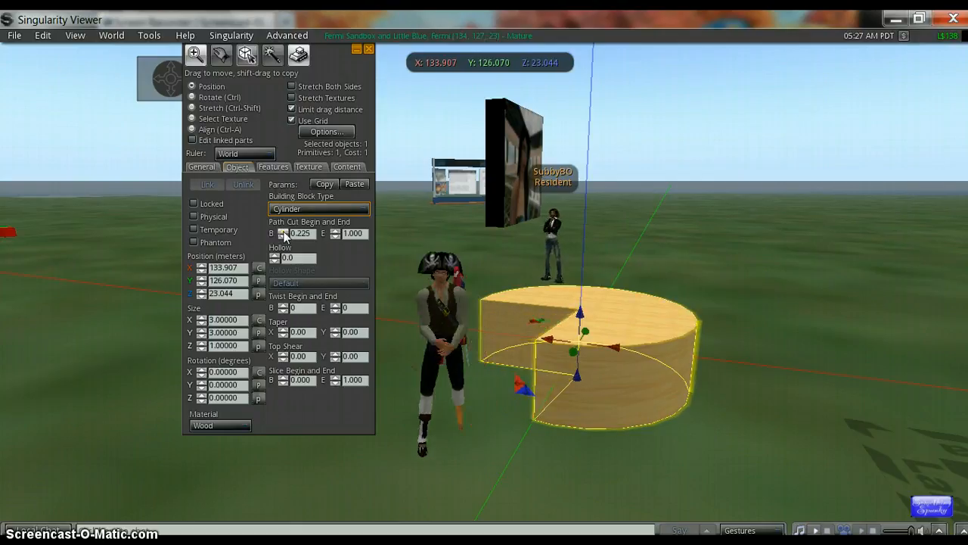
{"action": "left_click", "coordinate": [284, 233]}
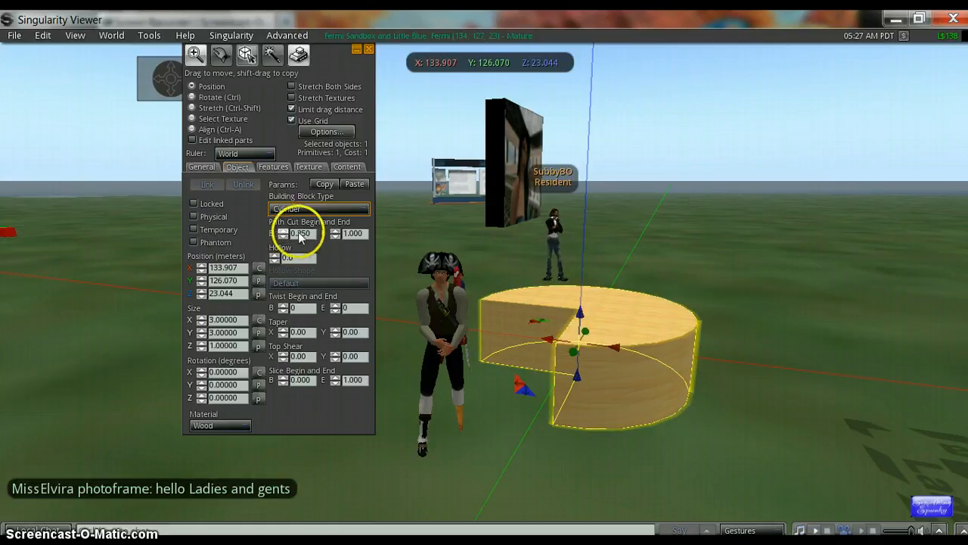
Set the cylinder's path cut end value to 0.750 so that half of the cylinder is left.
{"action": "left_click", "coordinate": [335, 237]}
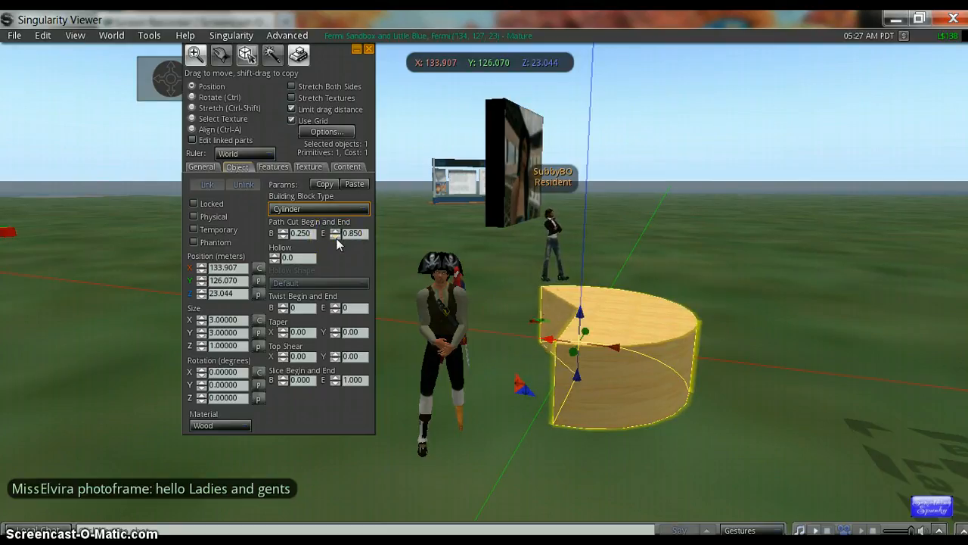
{"action": "left_click", "coordinate": [336, 237]}
{"action": "left_click", "coordinate": [336, 237]}
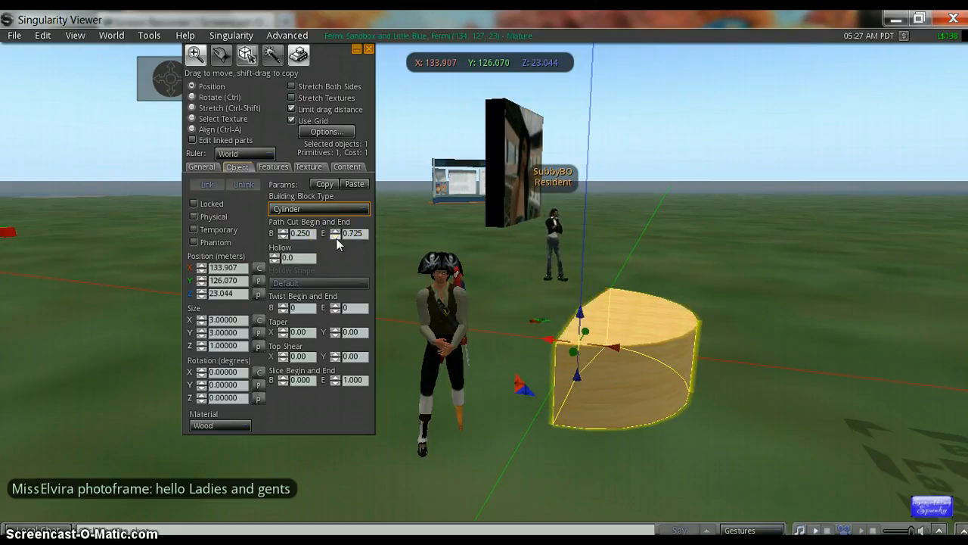
{"action": "left_click", "coordinate": [336, 234]}
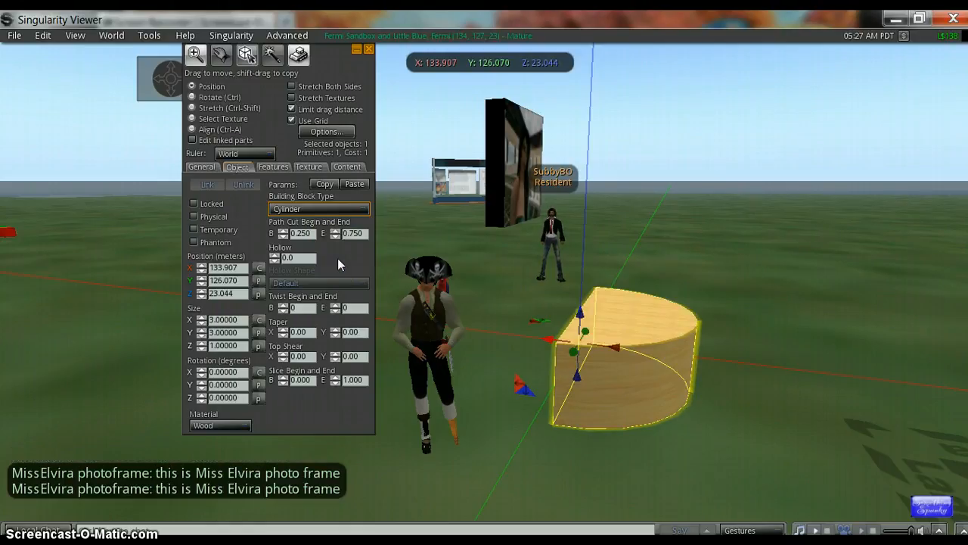
Hollow the half cylinder to 90 so that it forms a thin curved wall.
{"action": "left_click", "coordinate": [275, 255]}
{"action": "left_click", "coordinate": [276, 255]}
{"action": "left_click", "coordinate": [276, 255]}
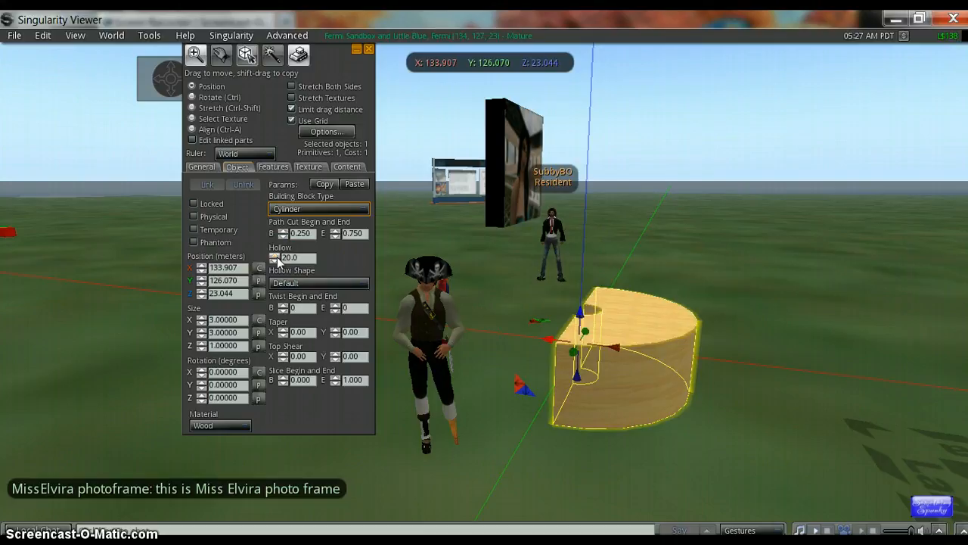
{"action": "left_click", "coordinate": [275, 255]}
{"action": "left_click", "coordinate": [275, 254]}
{"action": "left_click", "coordinate": [275, 255]}
{"action": "left_click", "coordinate": [276, 255]}
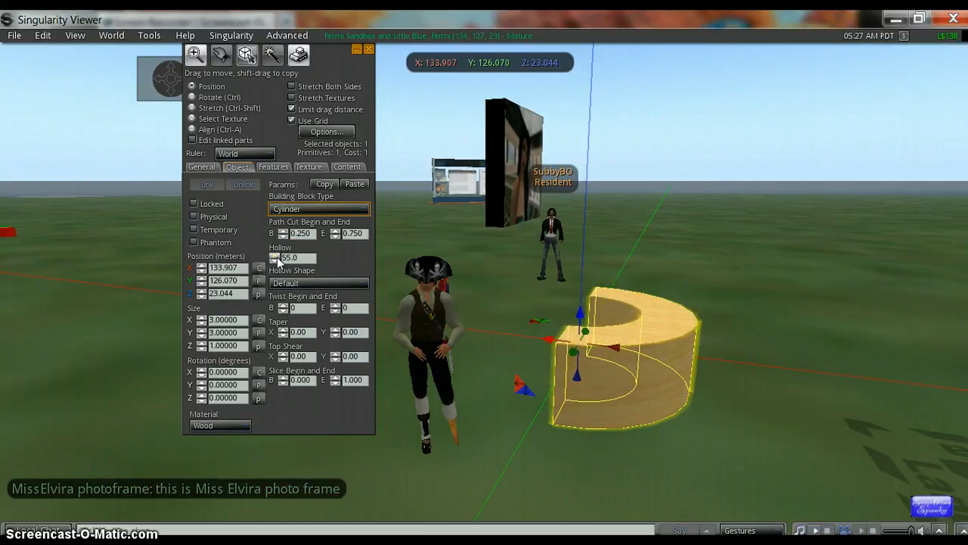
{"action": "left_click", "coordinate": [275, 255]}
{"action": "left_click", "coordinate": [275, 255]}
{"action": "left_click", "coordinate": [275, 255]}
{"action": "left_click", "coordinate": [275, 254]}
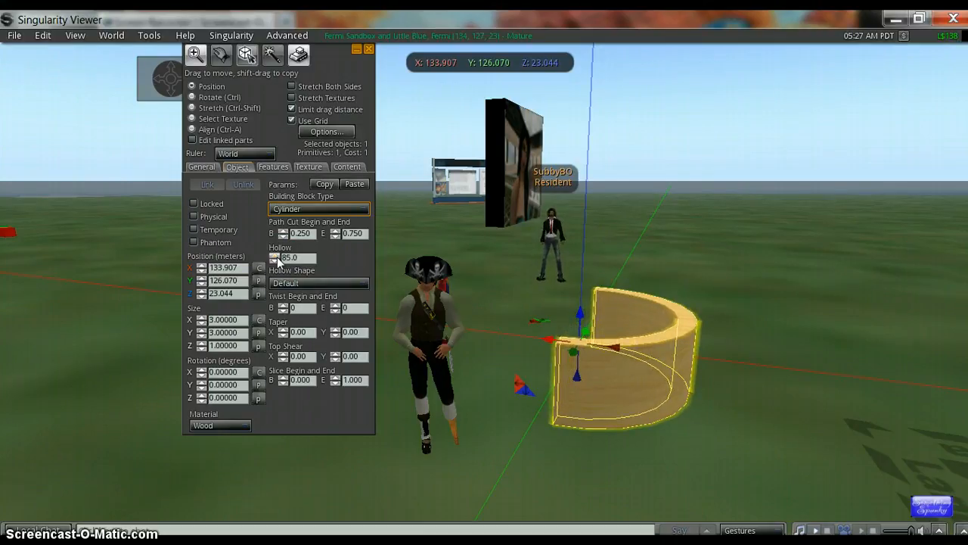
{"action": "left_click", "coordinate": [276, 254]}
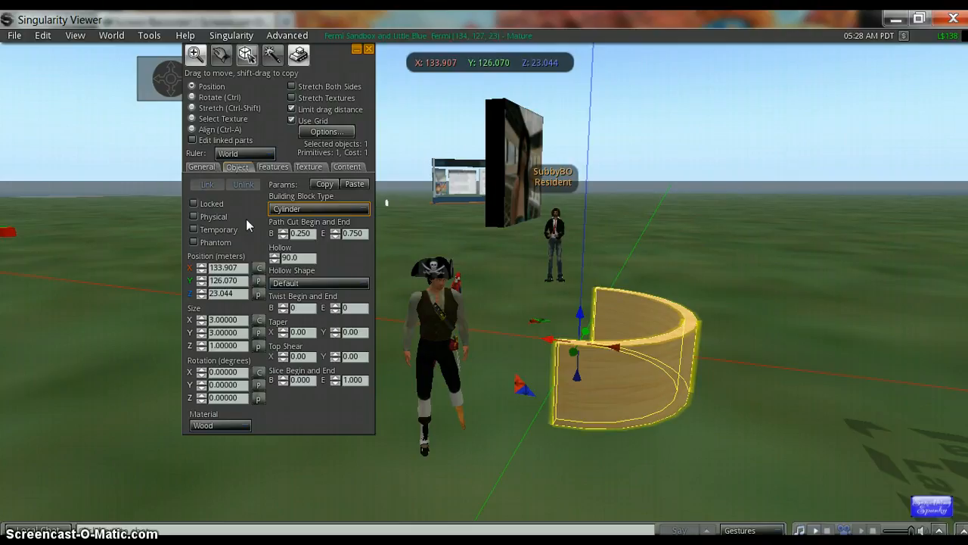
Set the object's group to none in its general properties.
{"action": "left_click", "coordinate": [207, 168]}
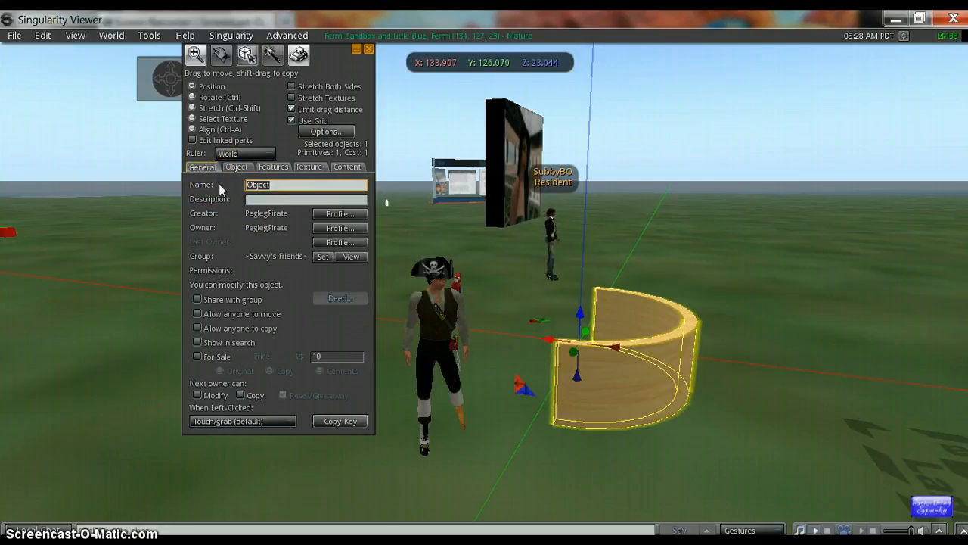
{"action": "left_click", "coordinate": [323, 257]}
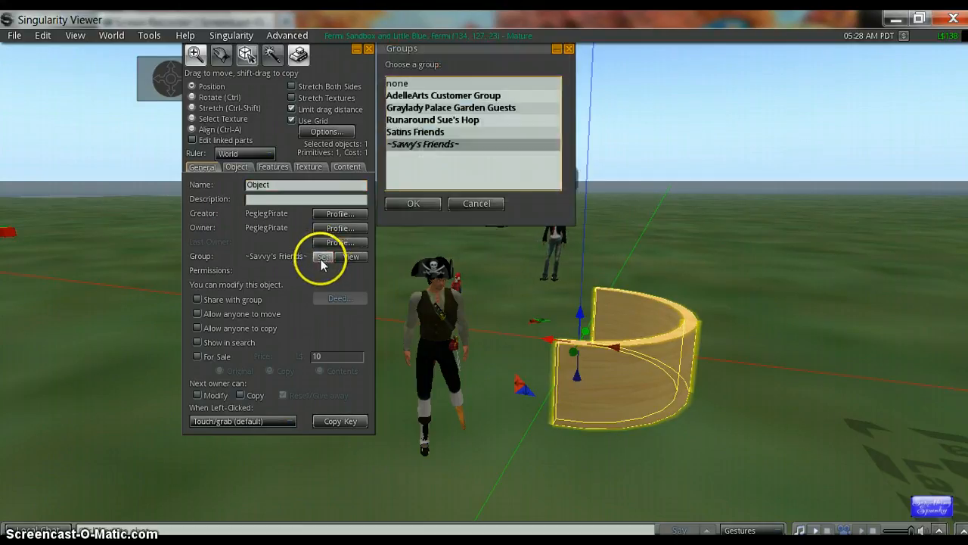
{"action": "left_click", "coordinate": [387, 83]}
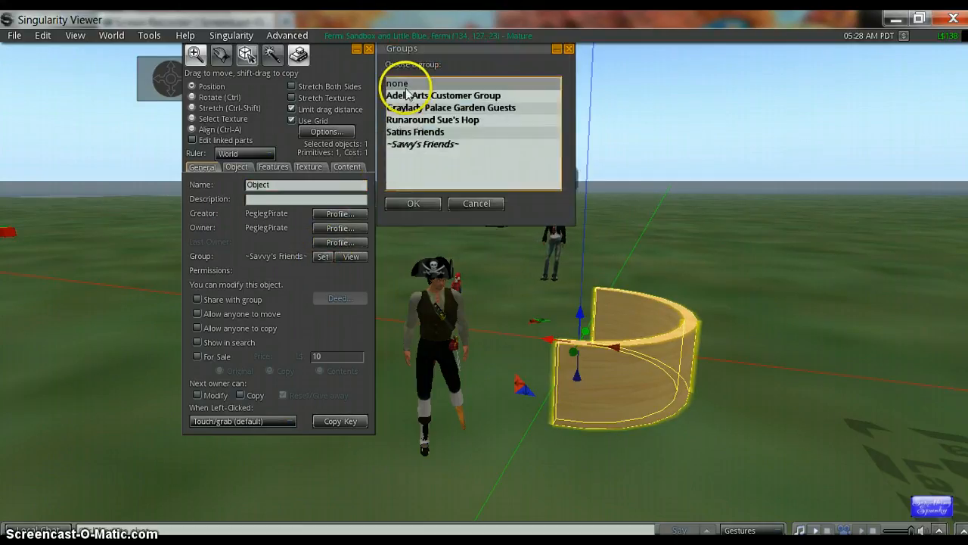
{"action": "left_click", "coordinate": [408, 203]}
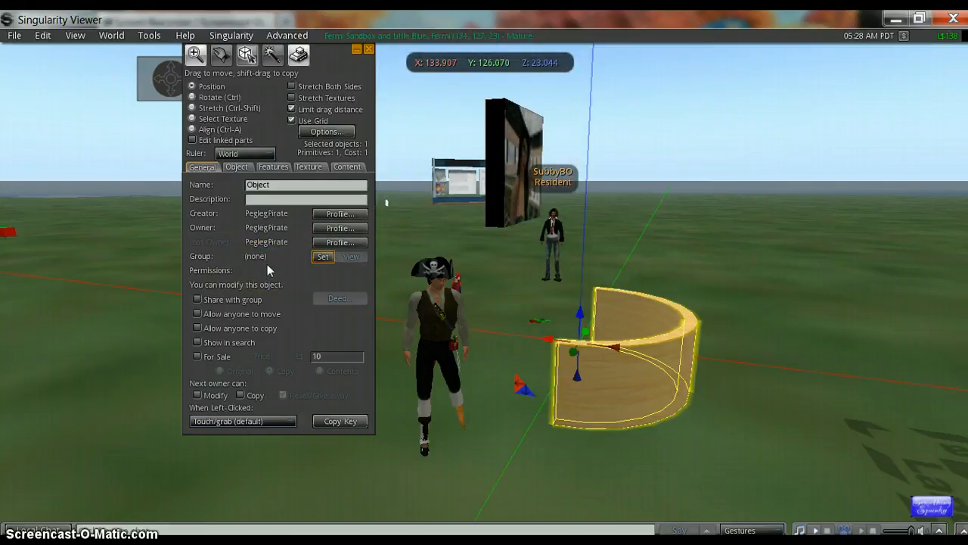
{"action": "left_click", "coordinate": [310, 263]}
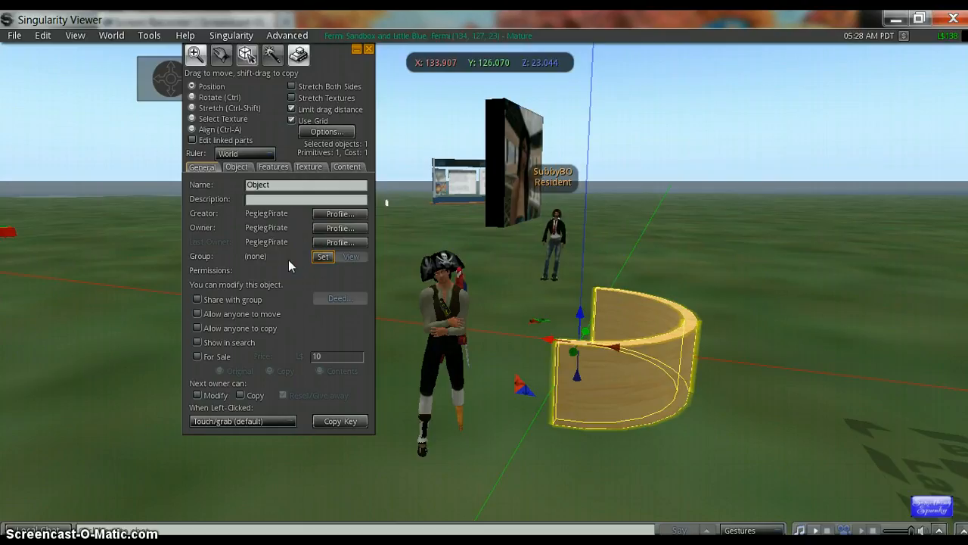
Open the texture settings of the curved wall.
{"action": "left_click", "coordinate": [236, 166]}
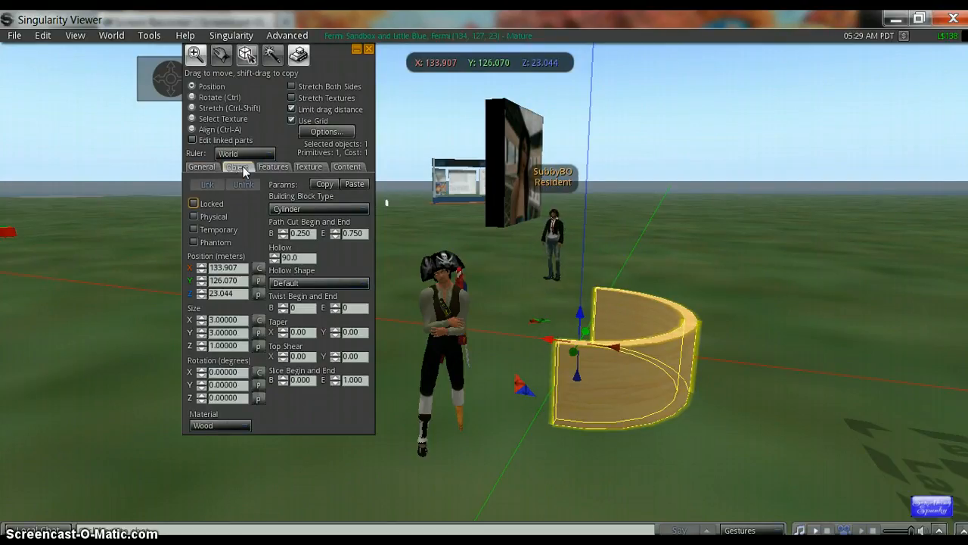
{"action": "left_click", "coordinate": [306, 167]}
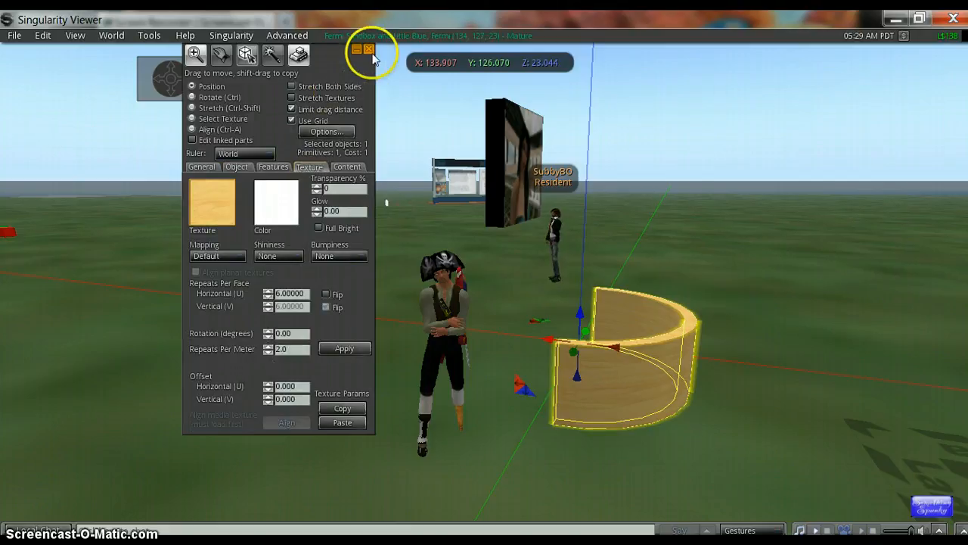